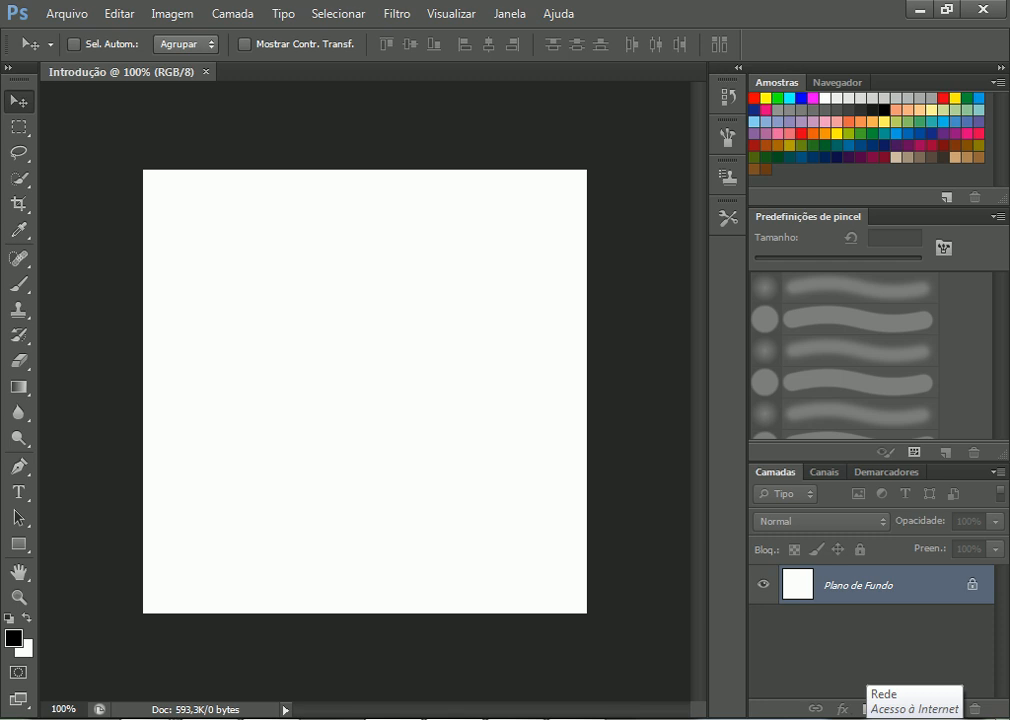
right_click(177, 76)
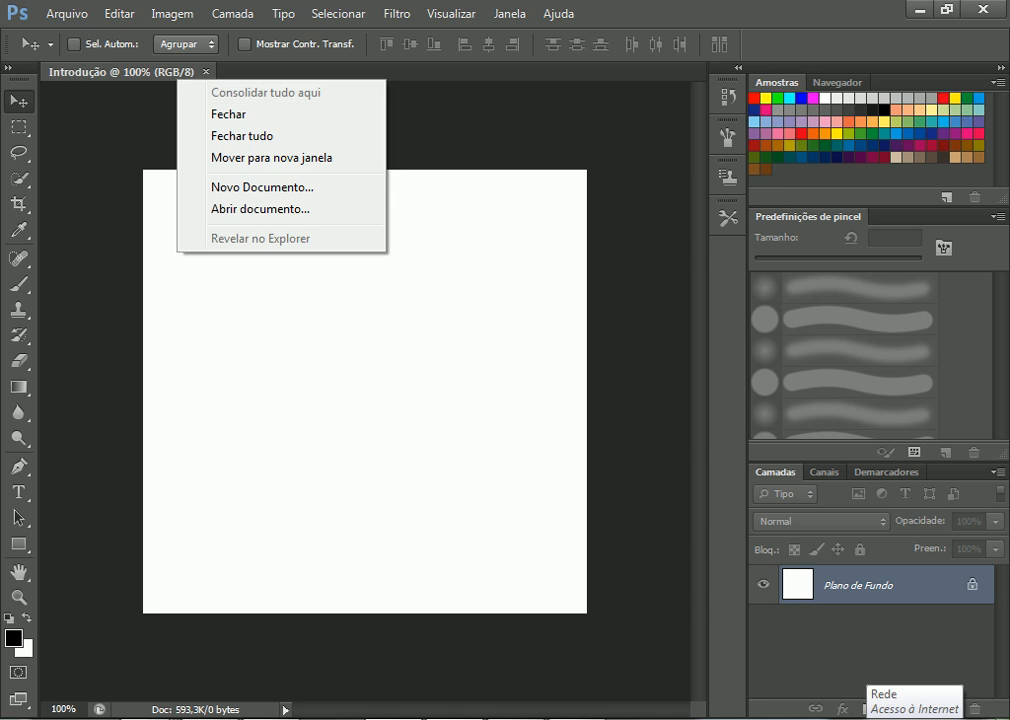
key("Escape")
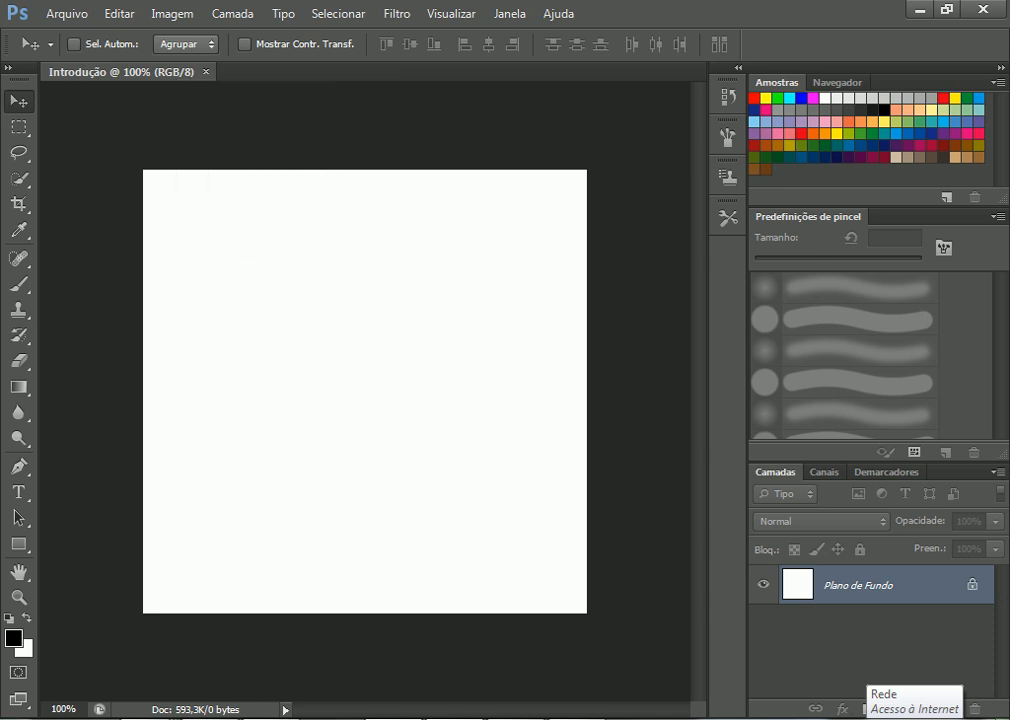
- Detach the Origem do clone panel from the collapsed panel dock and close it, keeping the dock collapsed to icons
left_click_drag(708, 180, 525, 180)
mouse_move(610, 178)
left_mouse_down()
mouse_move(578, 309)
mouse_move(599, 212)
mouse_move(611, 315)
left_mouse_up()
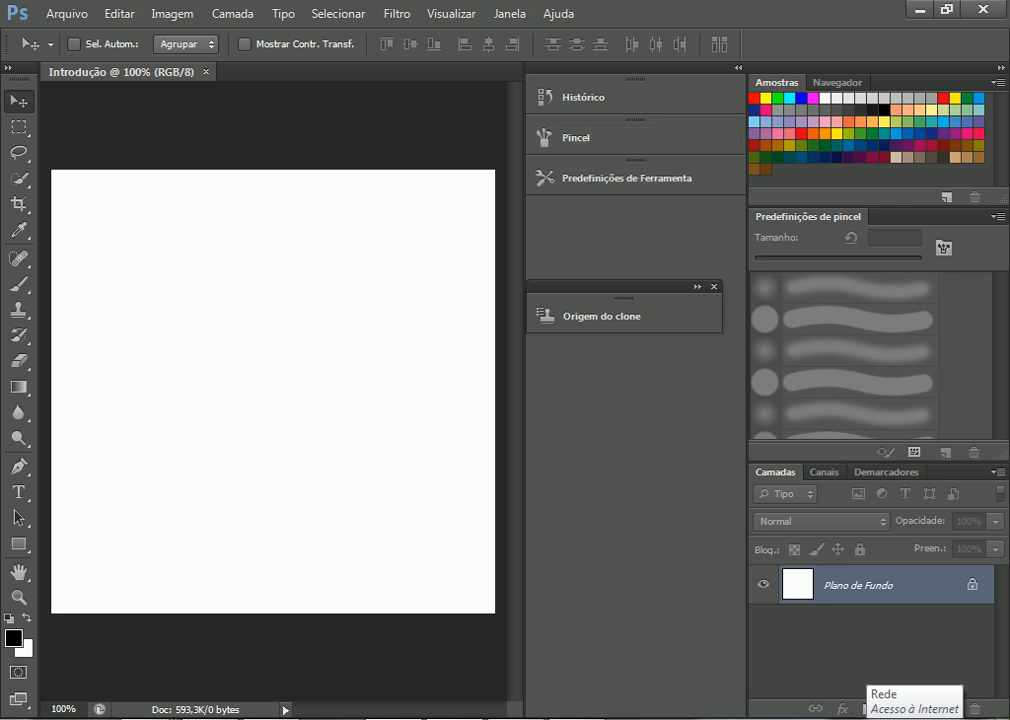
left_click_drag(526, 230, 709, 230)
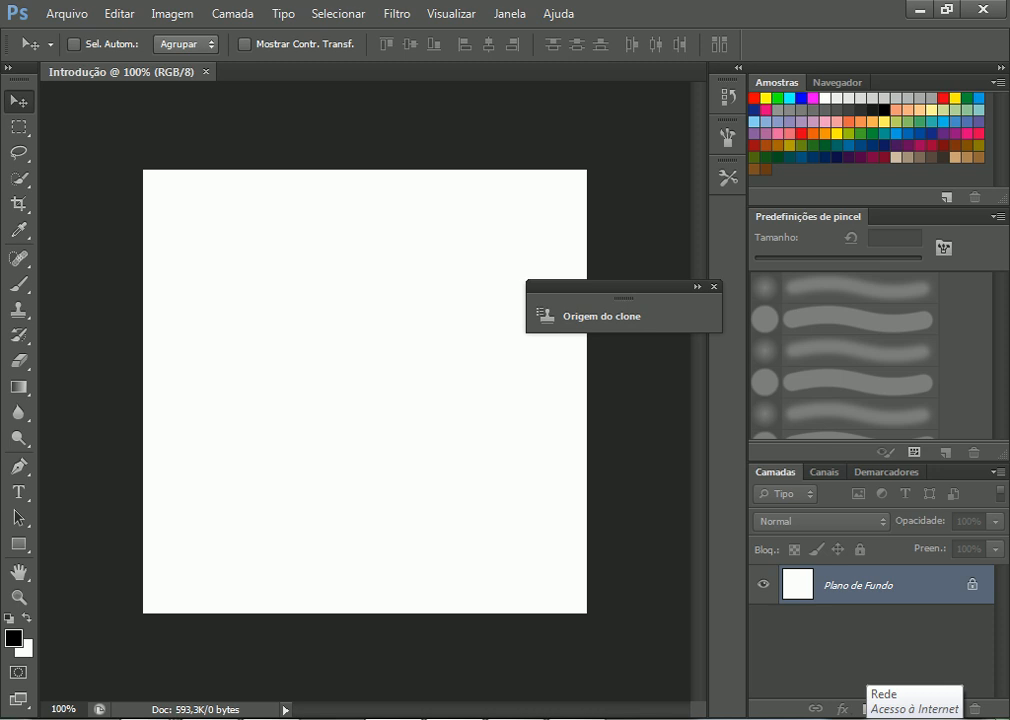
left_click(714, 287)
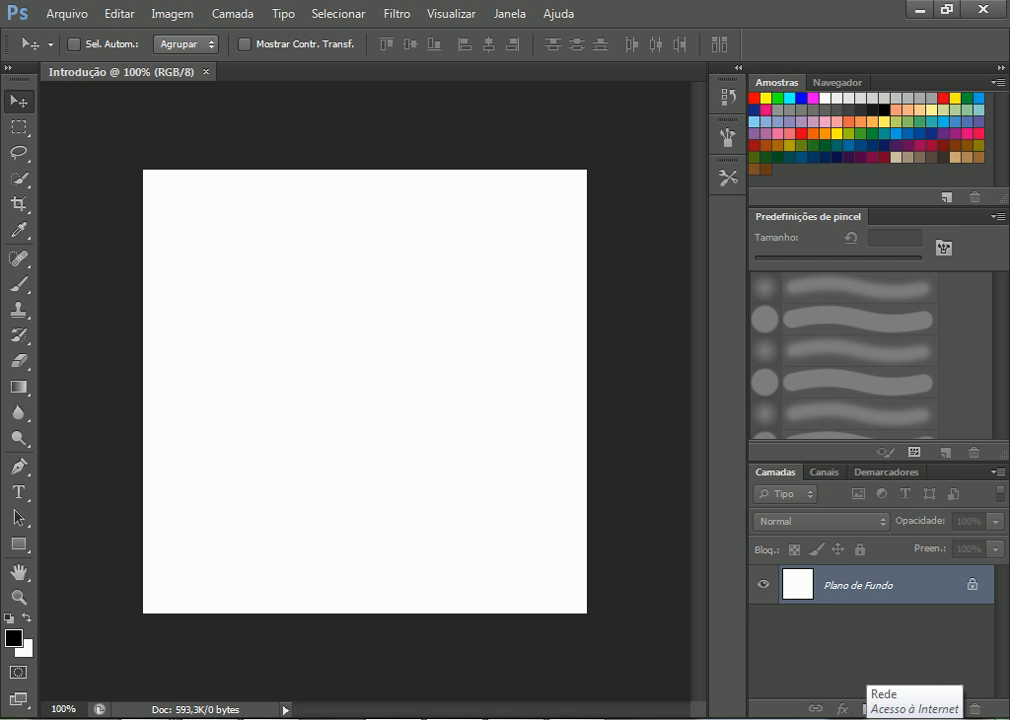
key("Right")
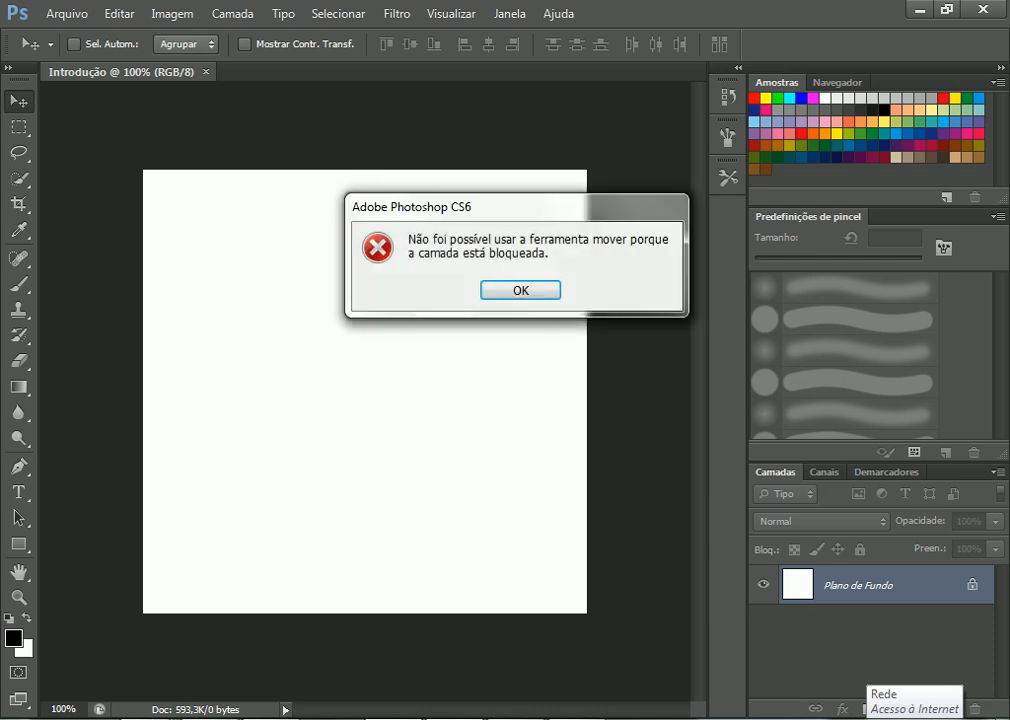
key("Return")
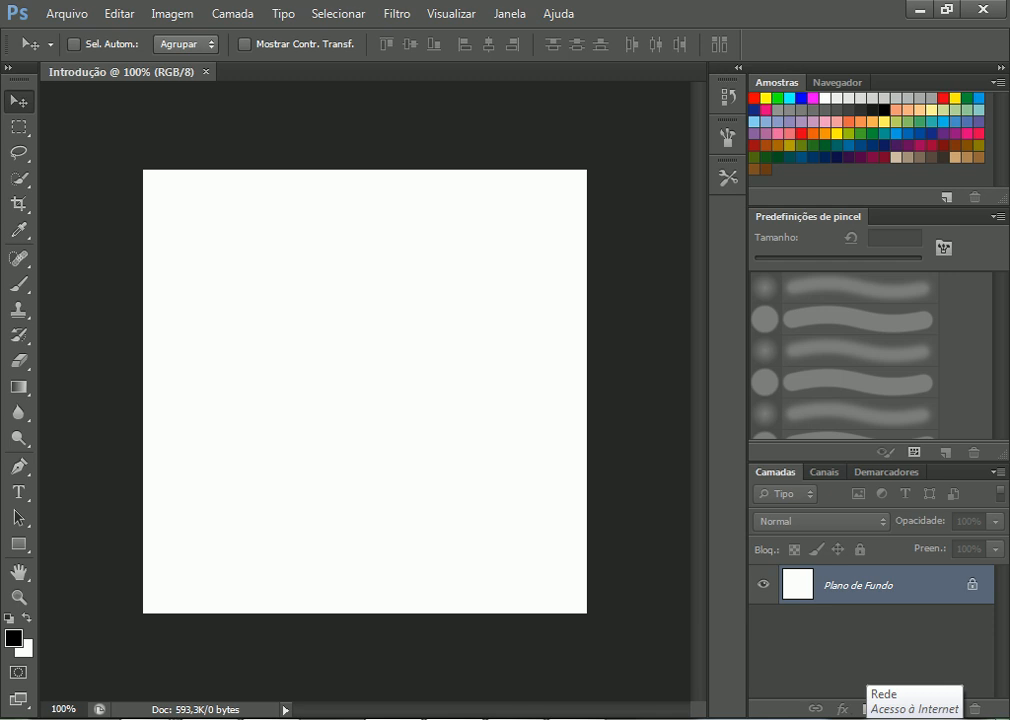
- Fit the canvas in the window and keep the current Windows color scheme without showing the performance message again
key("ctrl+minus")
key("ctrl+minus")
key("ctrl+minus")
key("ctrl+plus")
key("ctrl+plus")
key("ctrl+plus")
key("ctrl+plus")
key("ctrl+0")
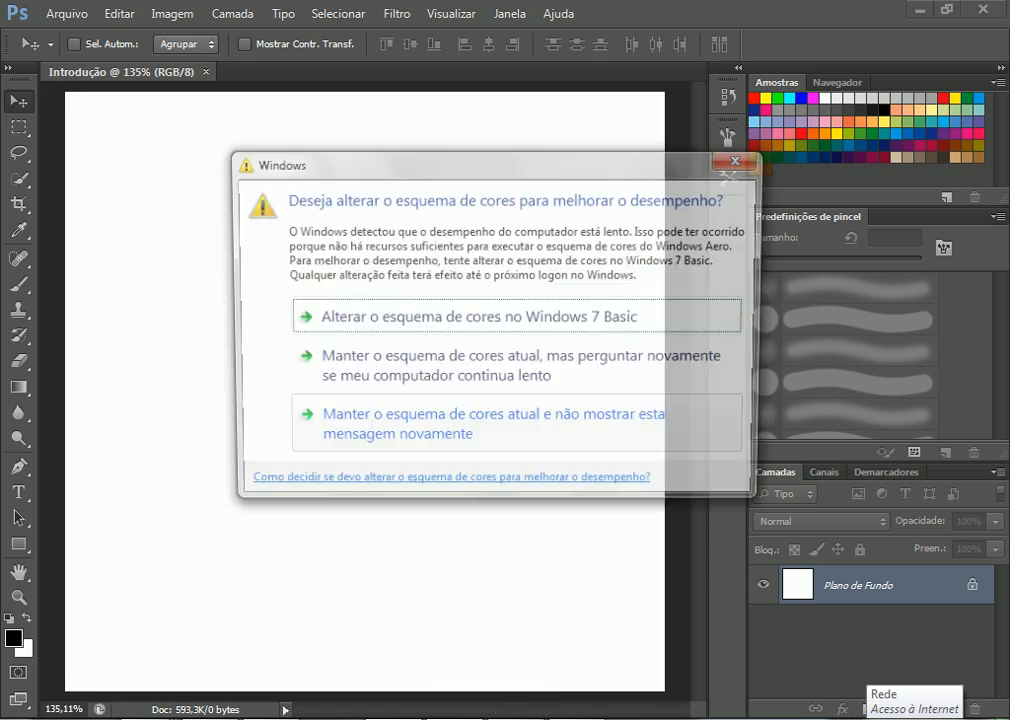
left_click(517, 430)
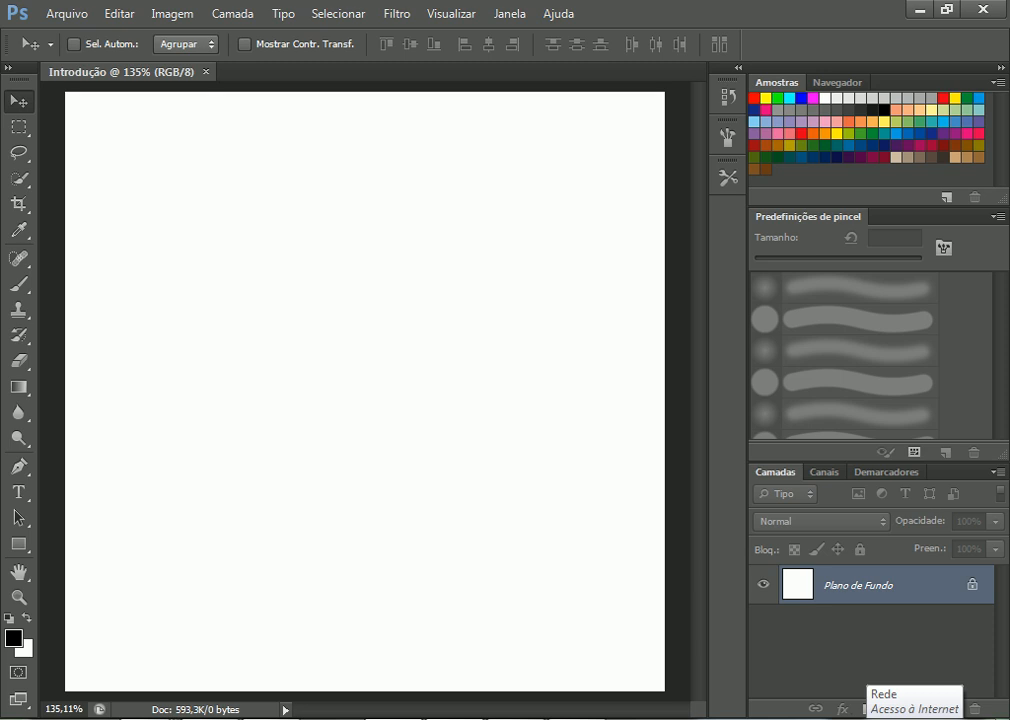
- Draw a yellow rectangle shape about 216 by 177 px in the upper-left part of the canvas at 100% zoom
key("ctrl+minus")
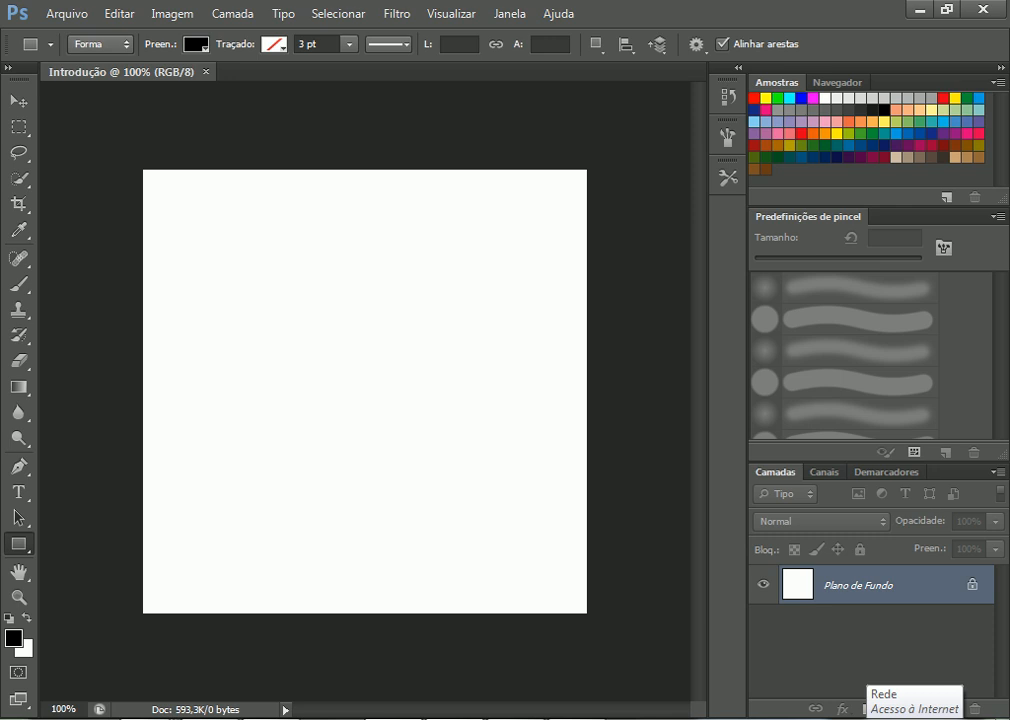
left_click(955, 98)
left_click_drag(198, 214, 411, 388)
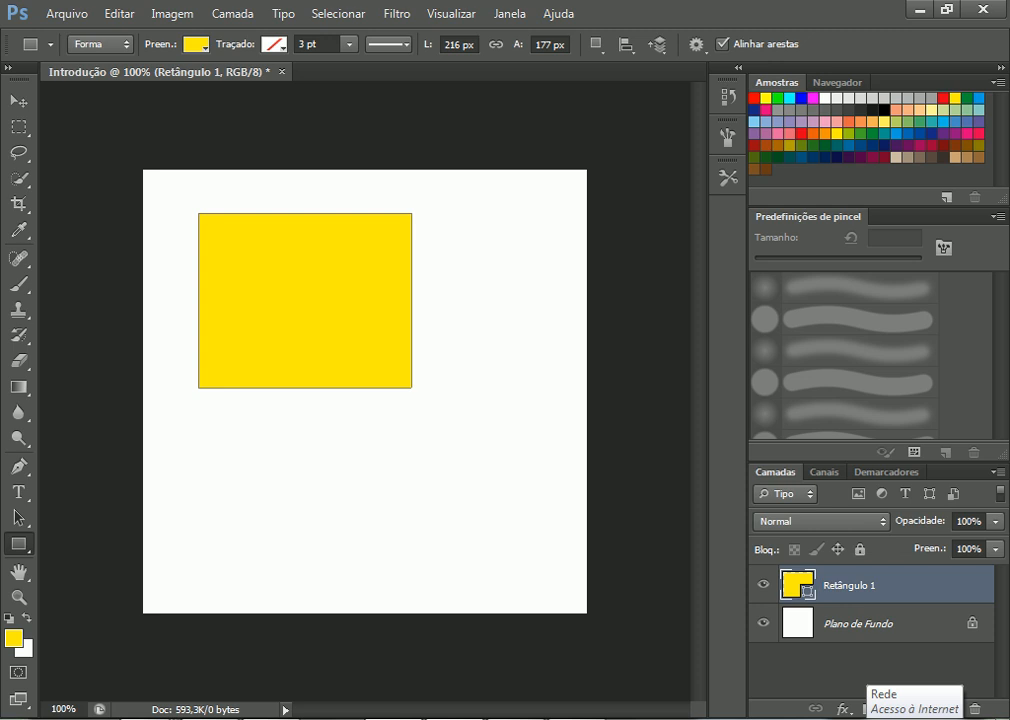
- Rename the rectangle's layer to Ret and leave that layer selected
double_click(850, 586)
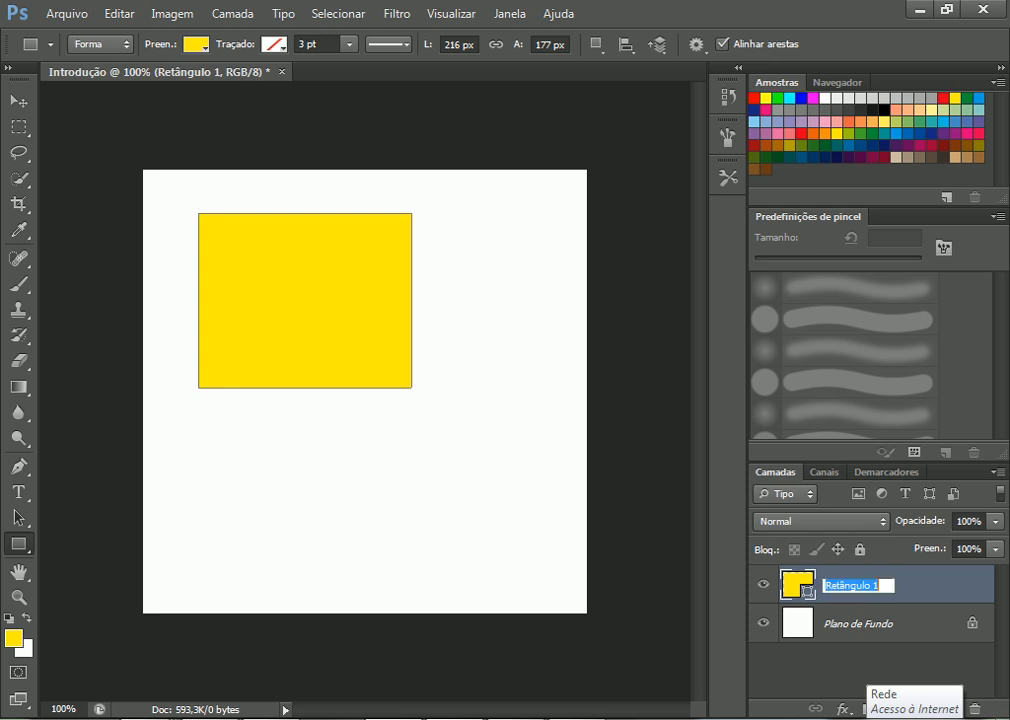
type("Ret")
key("Return")
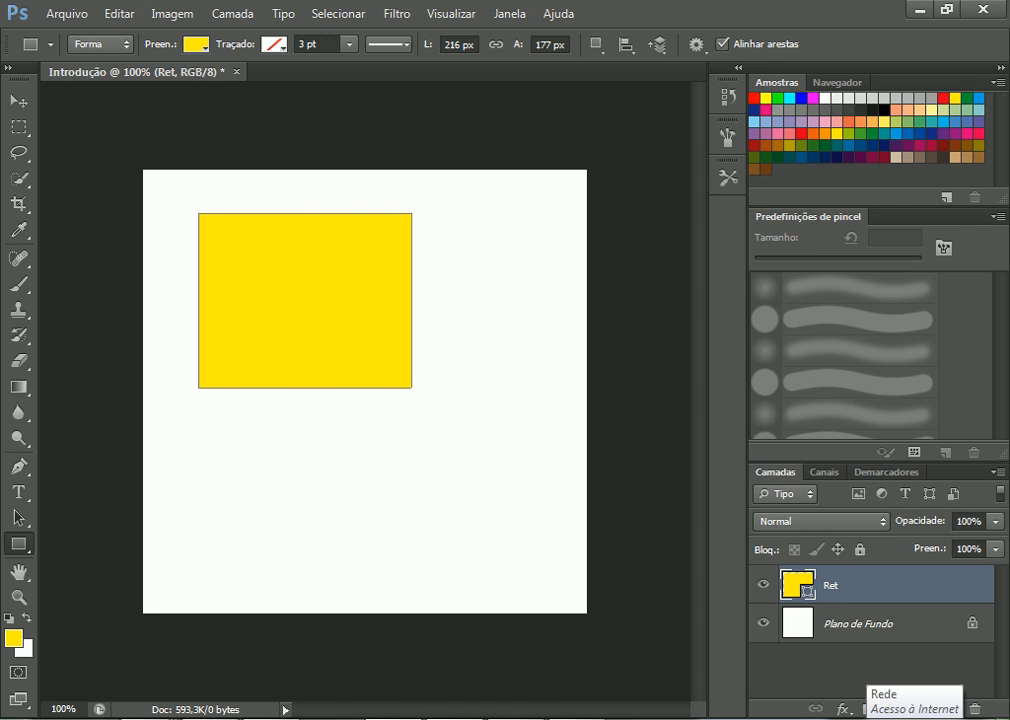
left_click(868, 623)
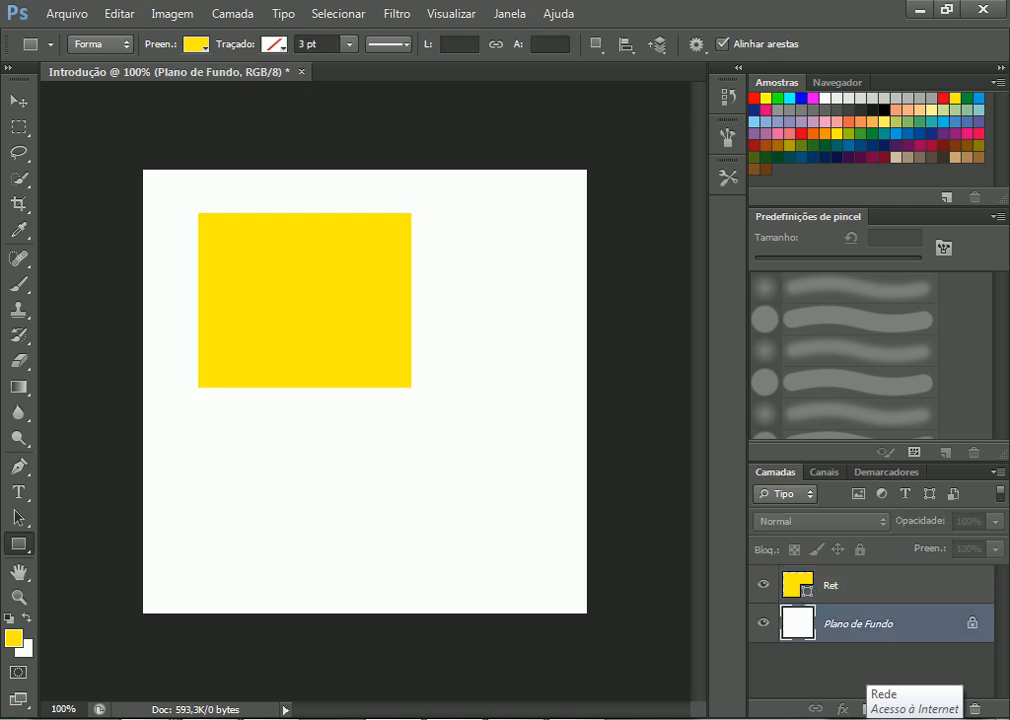
left_click(868, 586)
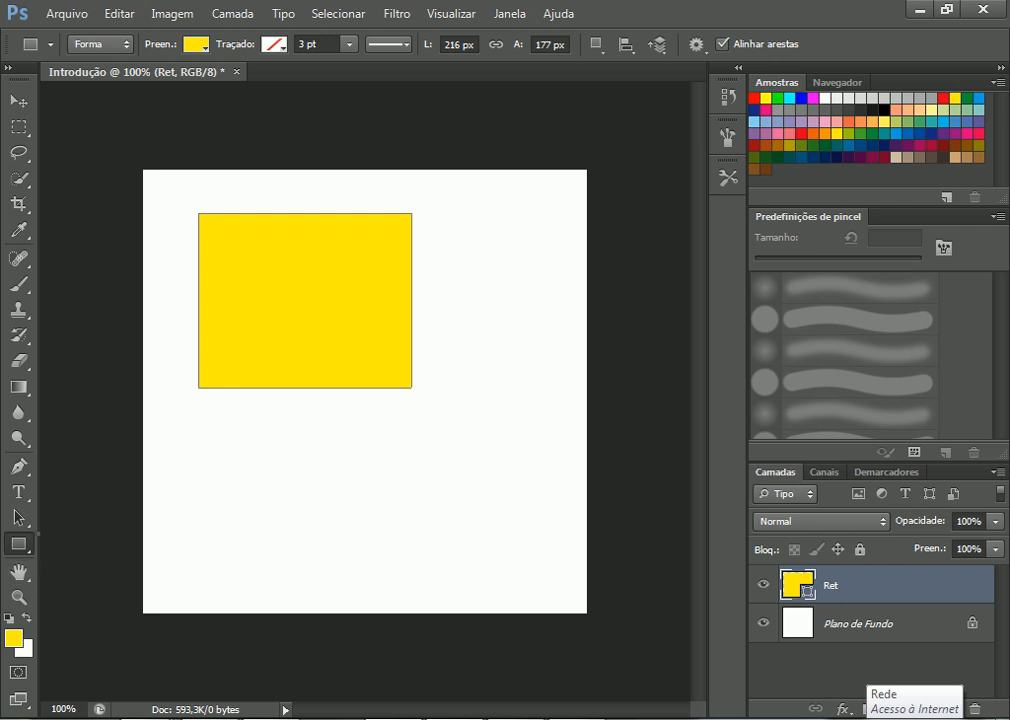
- Set the foreground color to red and draw an ellipse shape about 134 by 121 px below the yellow rectangle
right_click(19, 545)
right_click(19, 545)
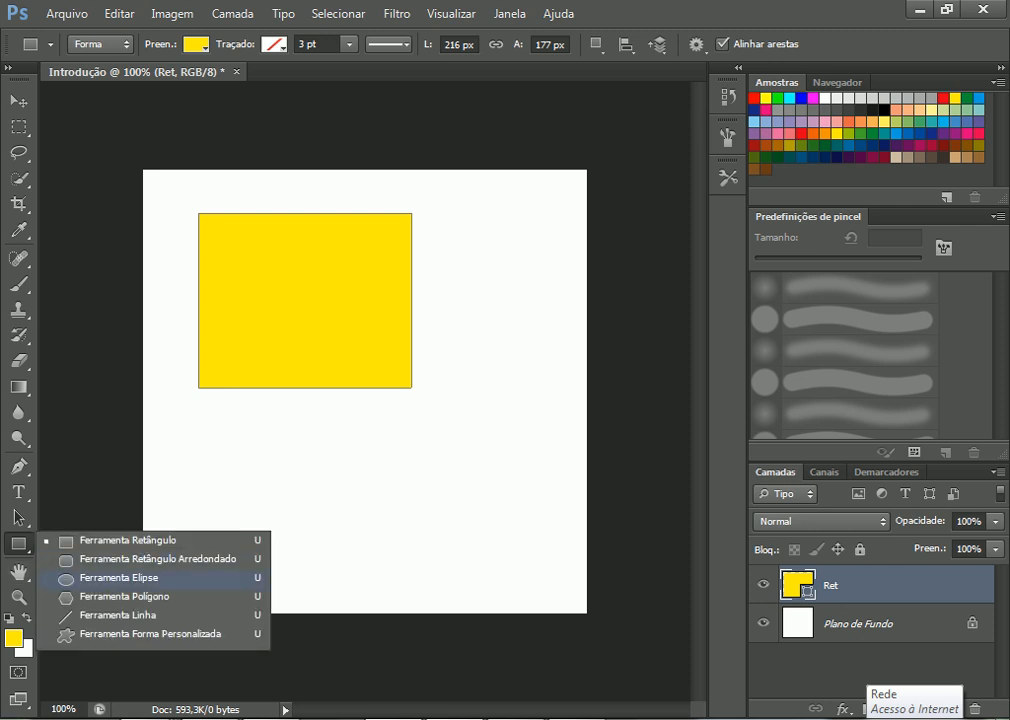
left_click(119, 578)
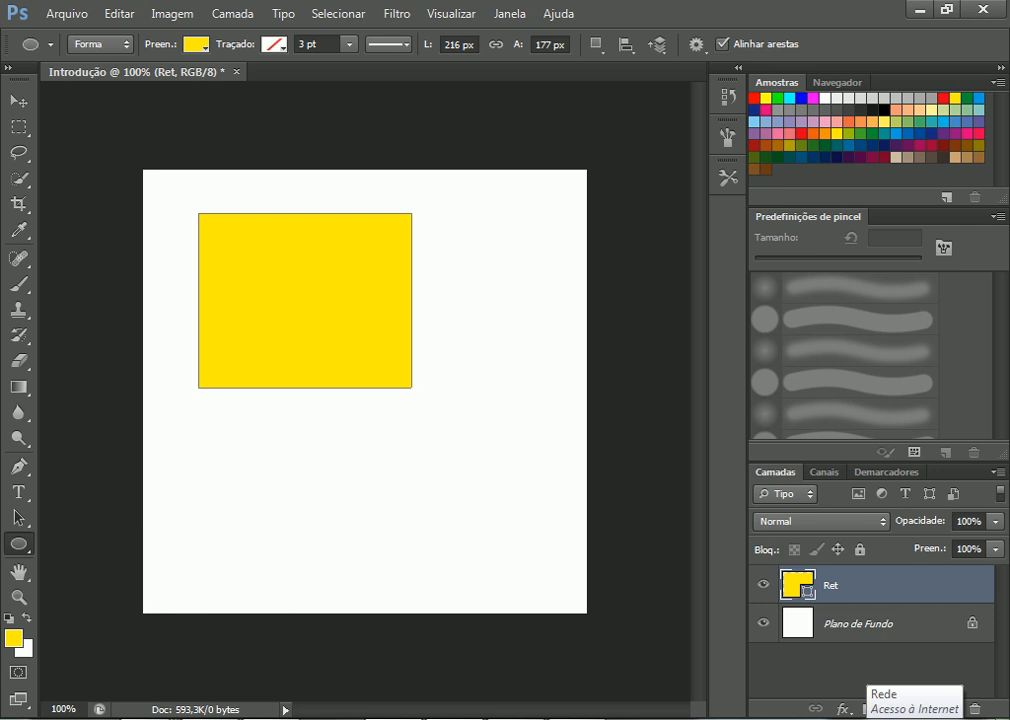
left_click(943, 98)
left_click_drag(236, 424, 369, 544)
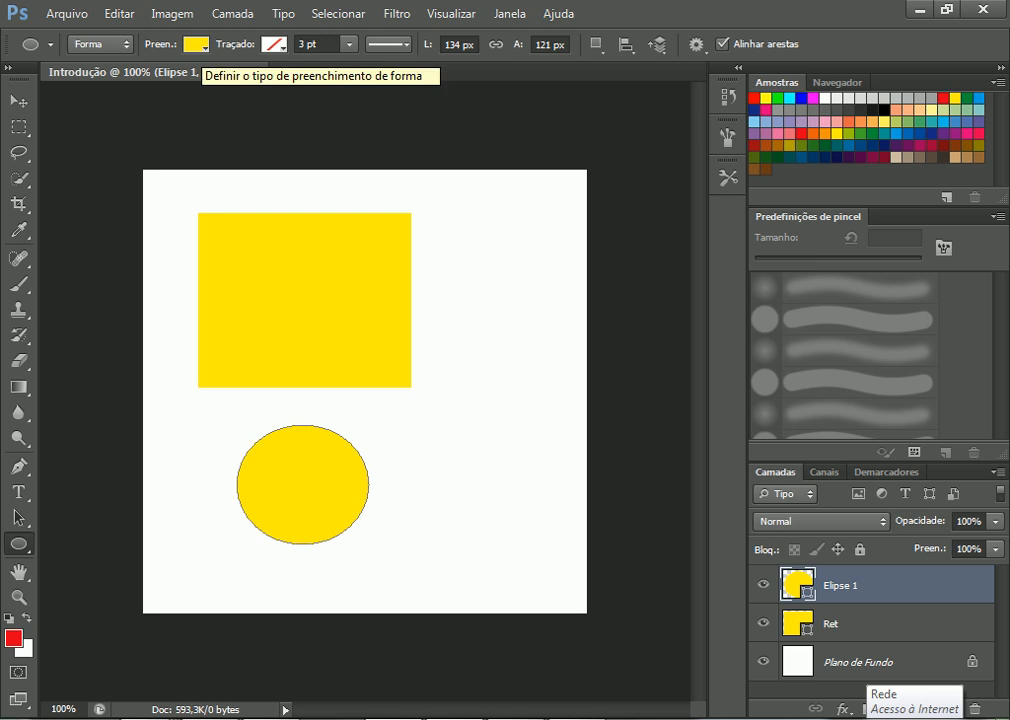
- Try pink, blue and orange fills on the ellipse shape and settle on a muted purple fill
left_click(196, 44)
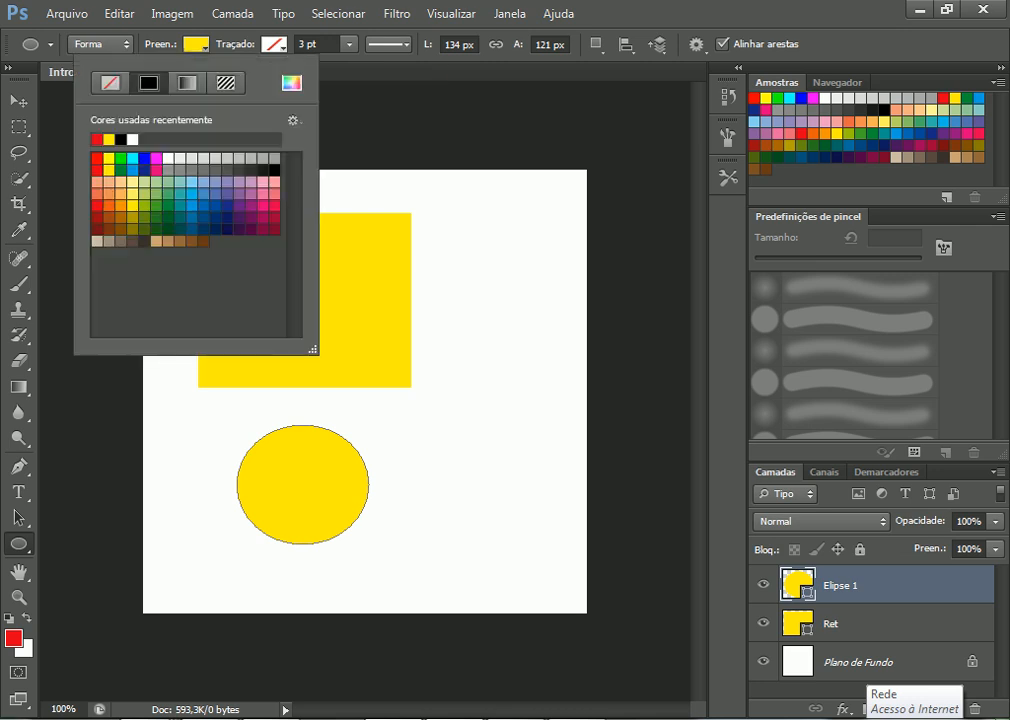
left_click(262, 194)
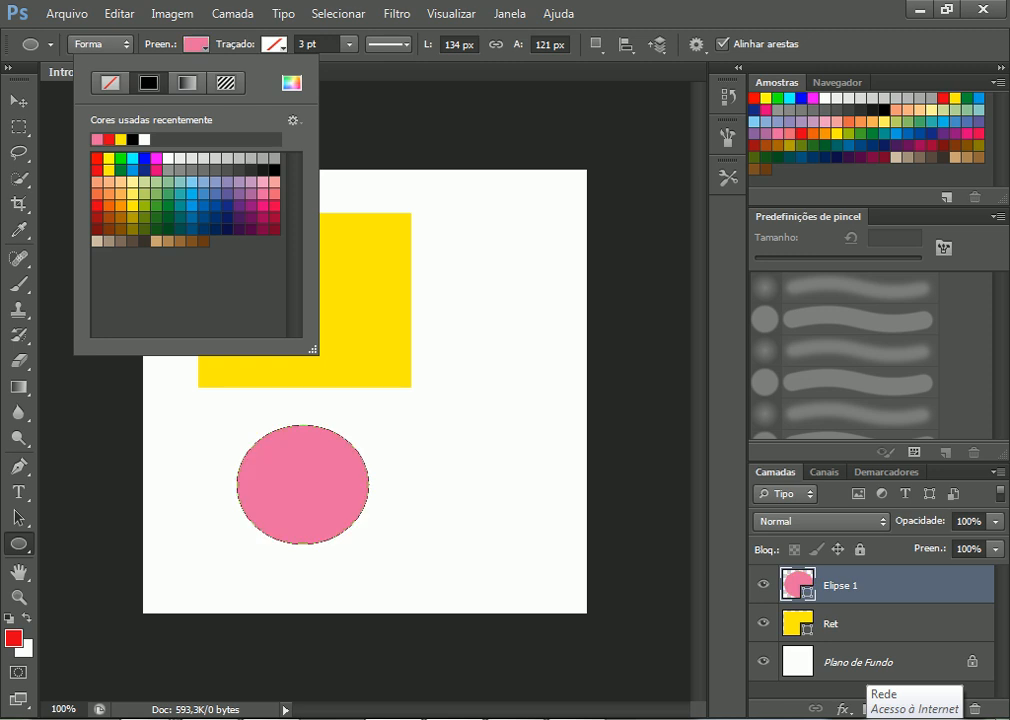
left_click(203, 206)
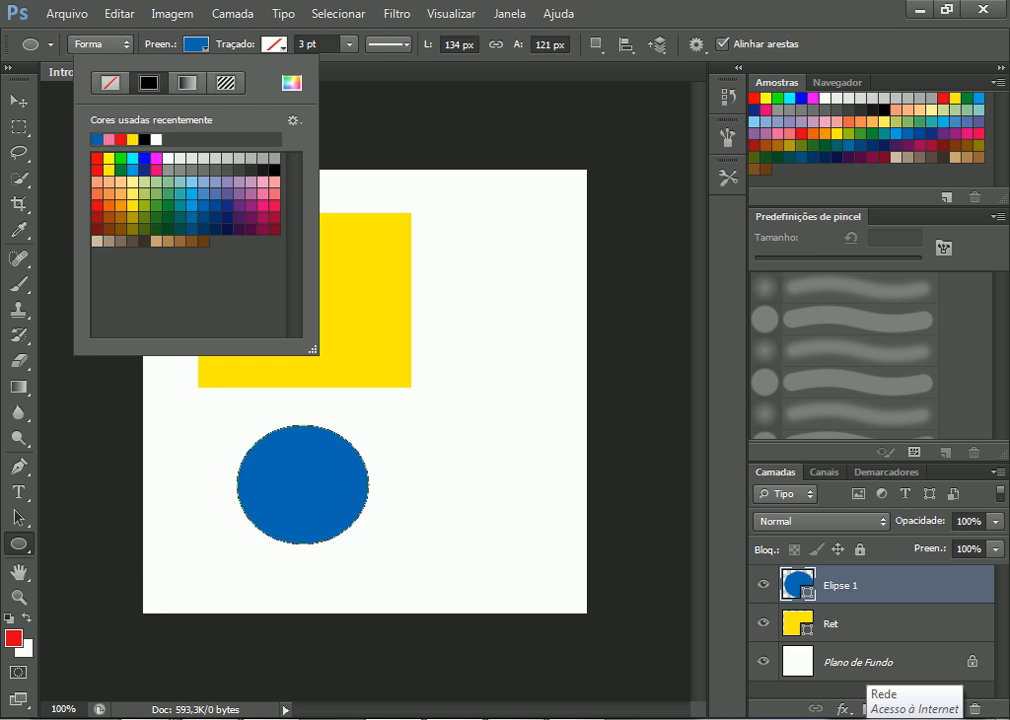
left_click(121, 206)
left_click(204, 206)
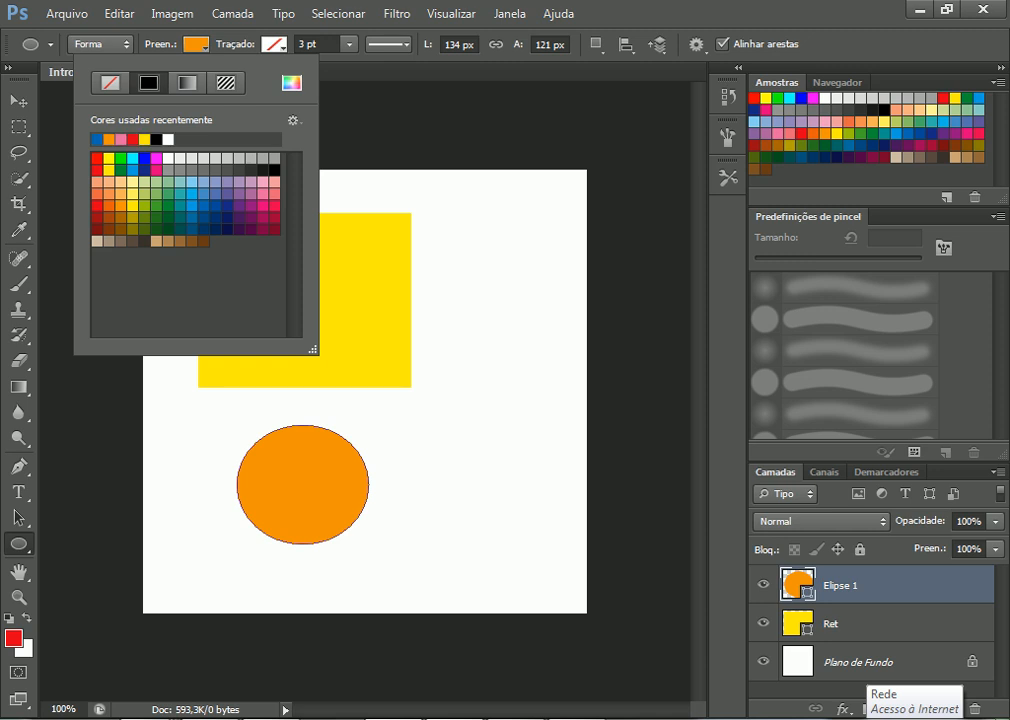
left_click(251, 194)
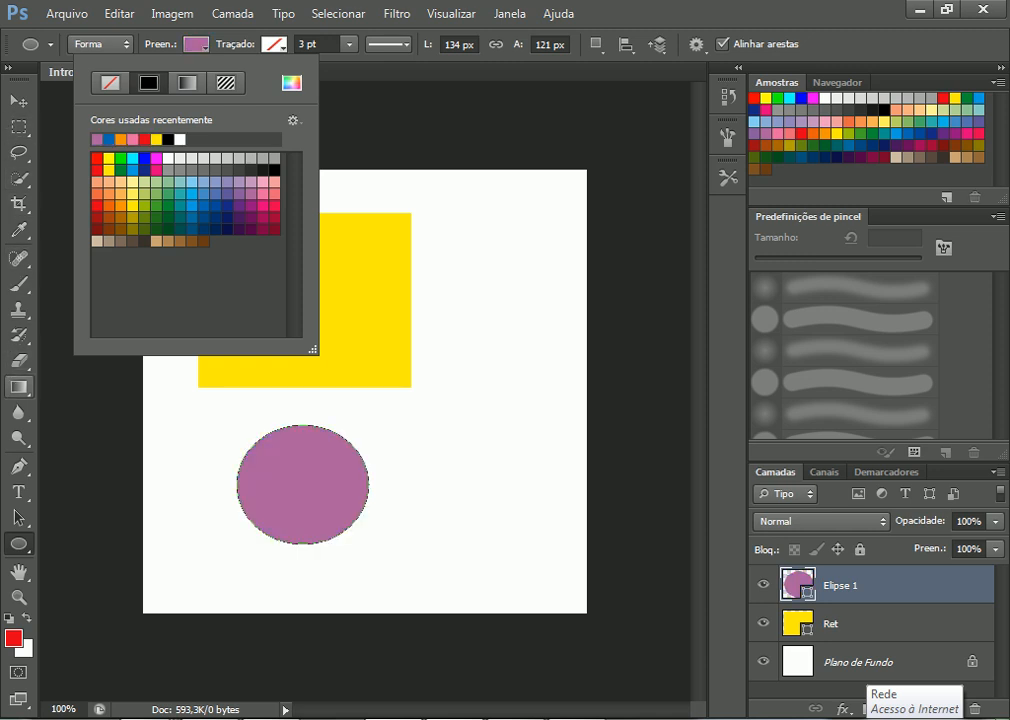
left_click(19, 387)
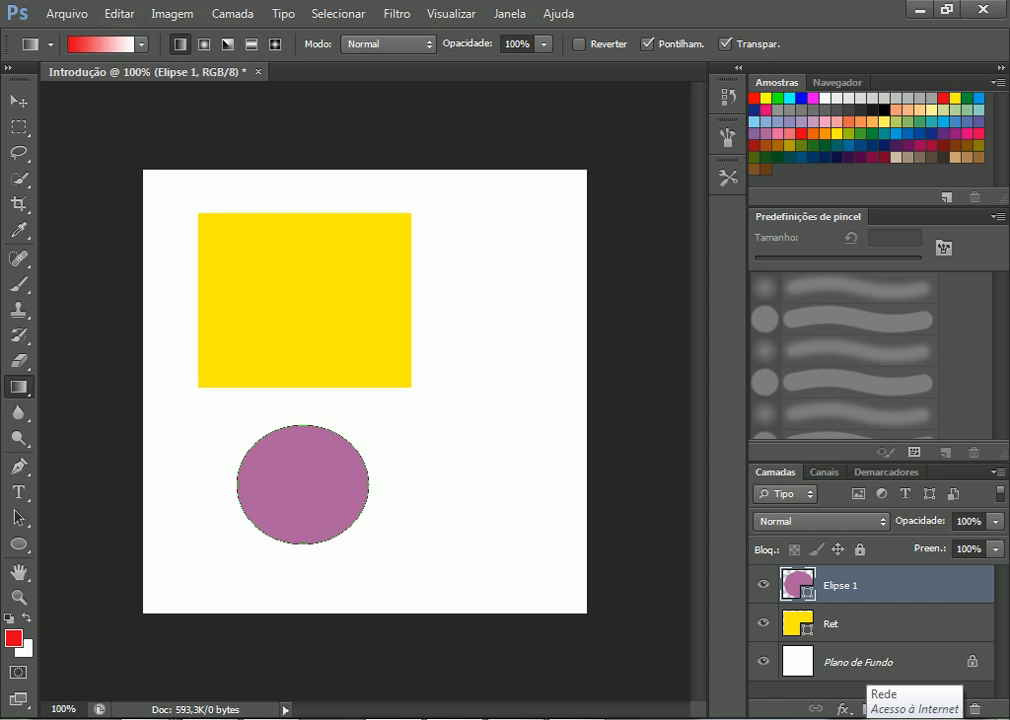
- Rename the ellipse's layer to circ and move the ellipse so it overlaps the rectangle's lower-right corner
key("v")
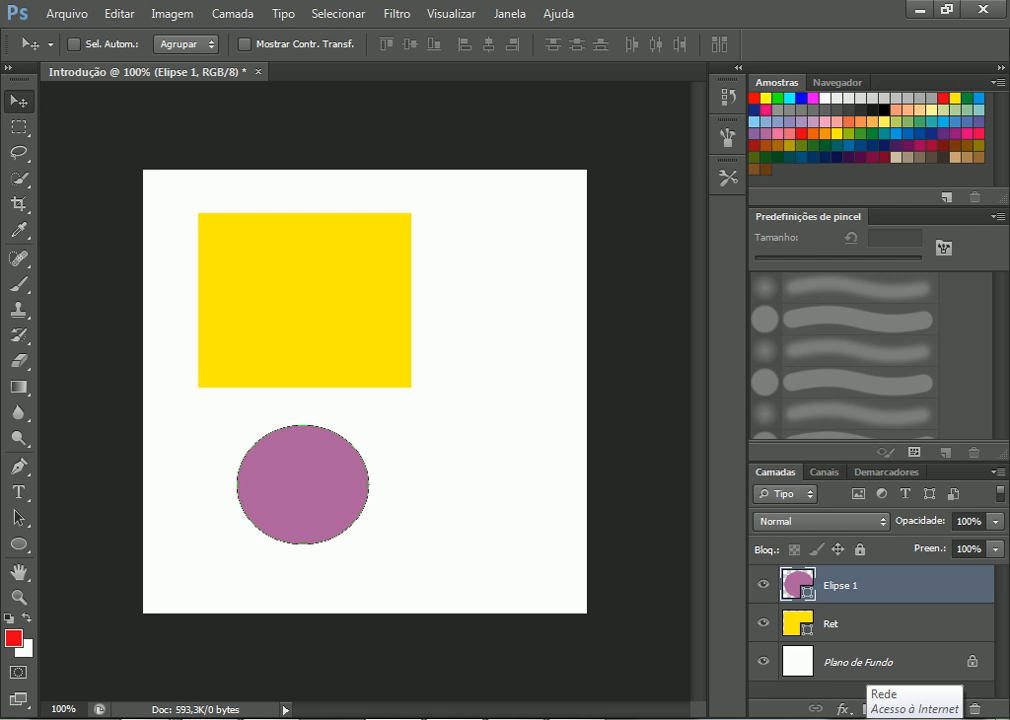
double_click(840, 585)
type("circ")
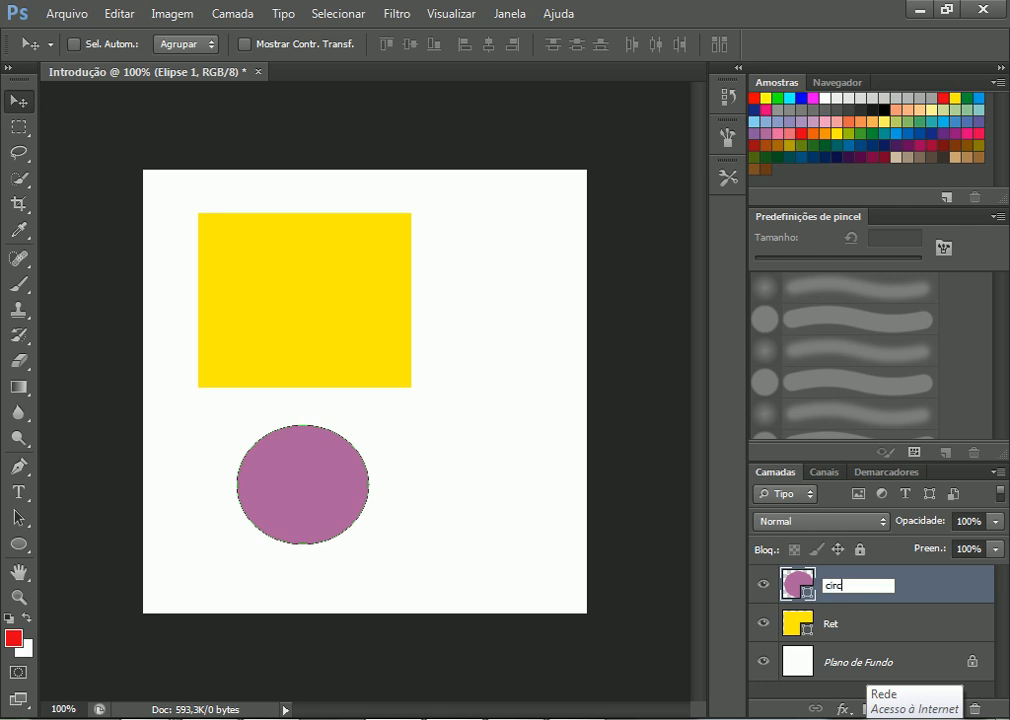
key("Return")
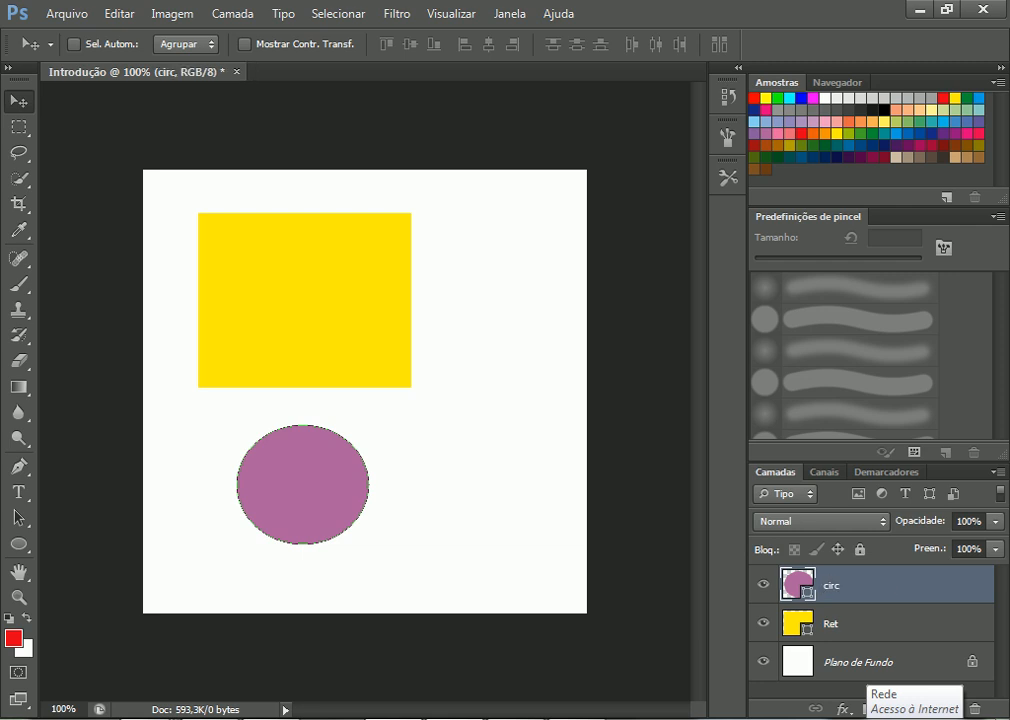
left_click_drag(342, 443, 410, 345)
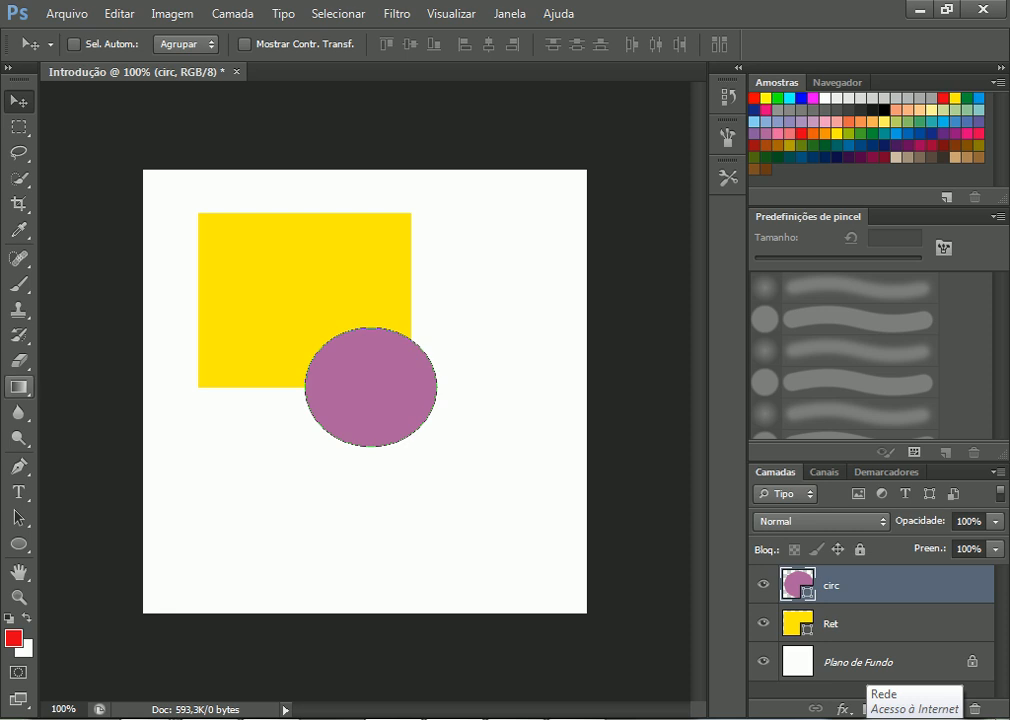
- Try to fill the purple ellipse with olive green using the Paint Bucket tool, declining to rasterize the shape
left_click(19, 387)
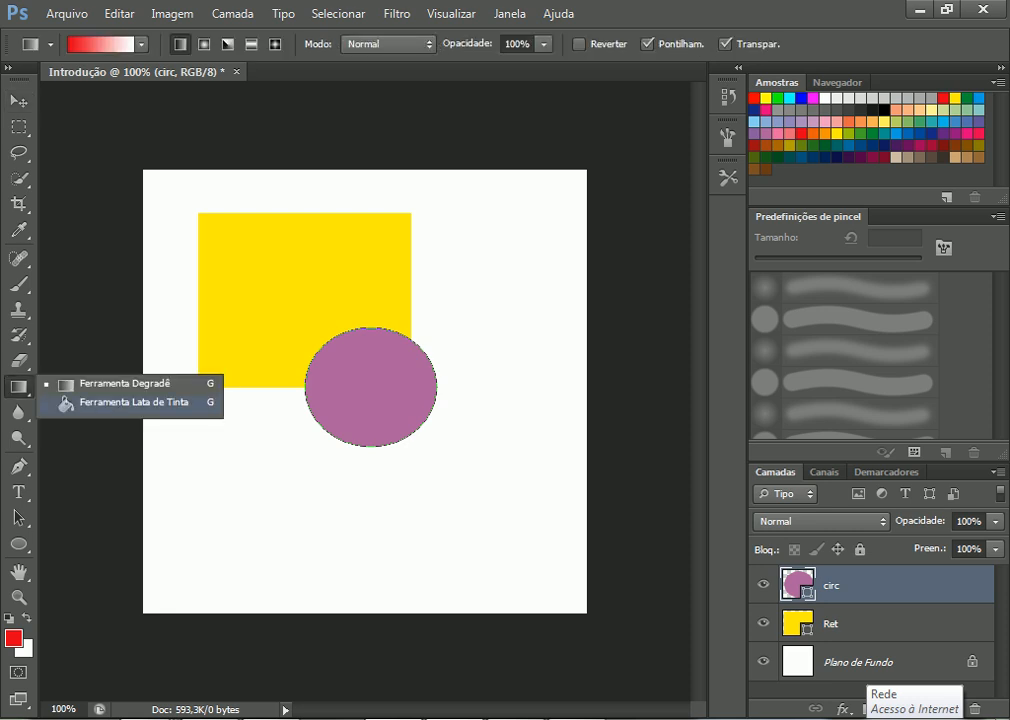
left_click(134, 402)
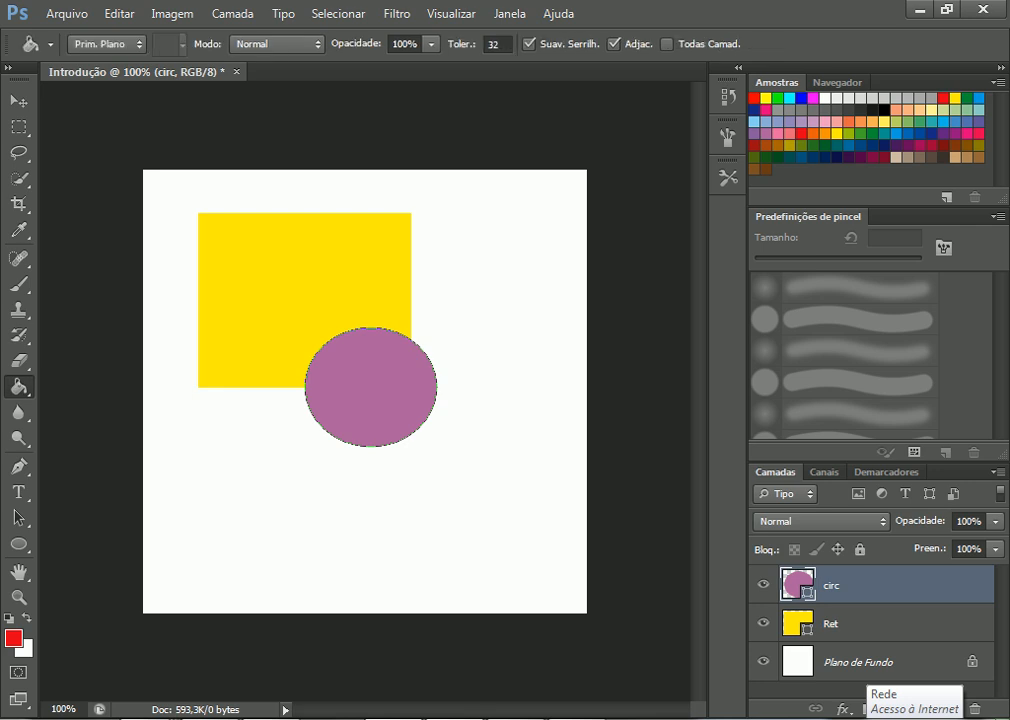
left_click(769, 154)
left_click(371, 387)
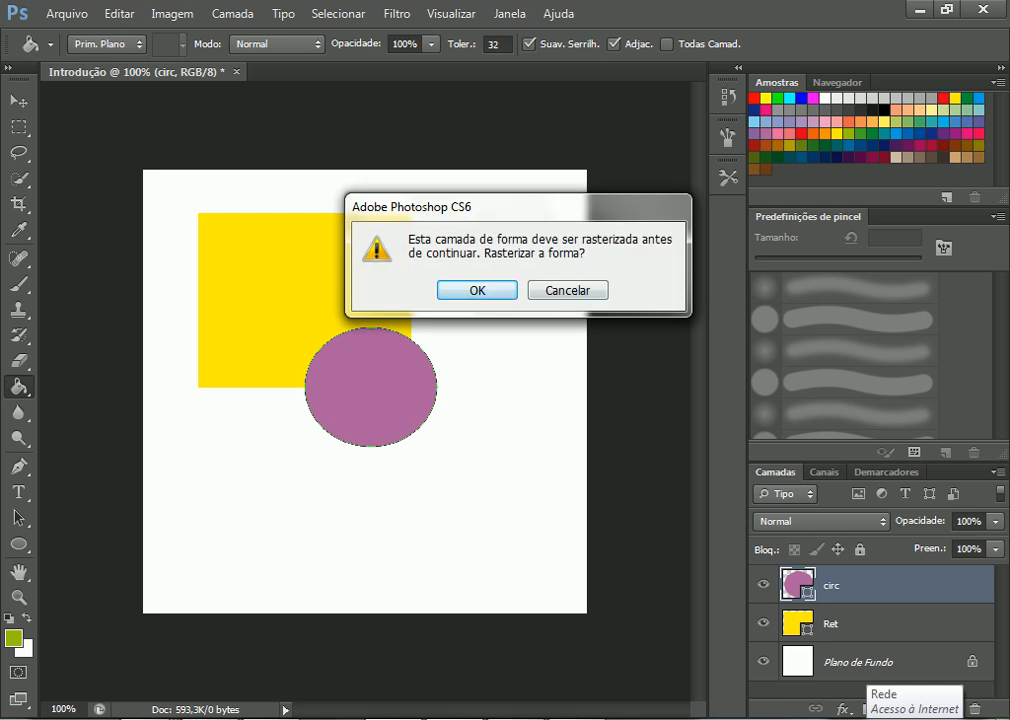
key("Tab")
key("Return")
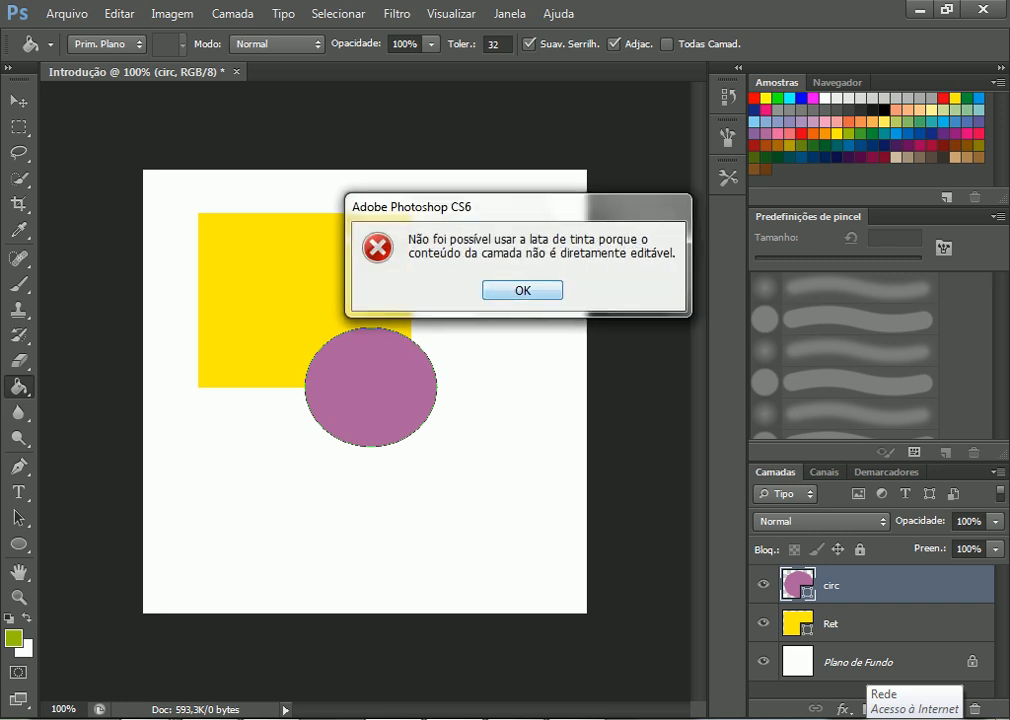
key("Return")
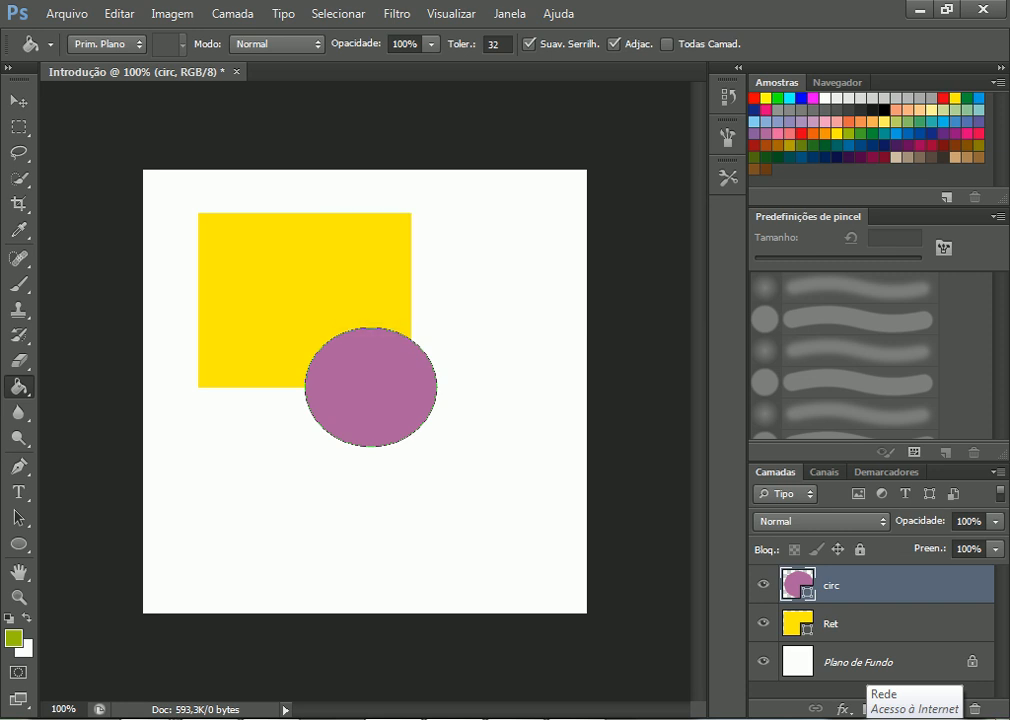
right_click(829, 592)
left_click(829, 592)
right_click(829, 592)
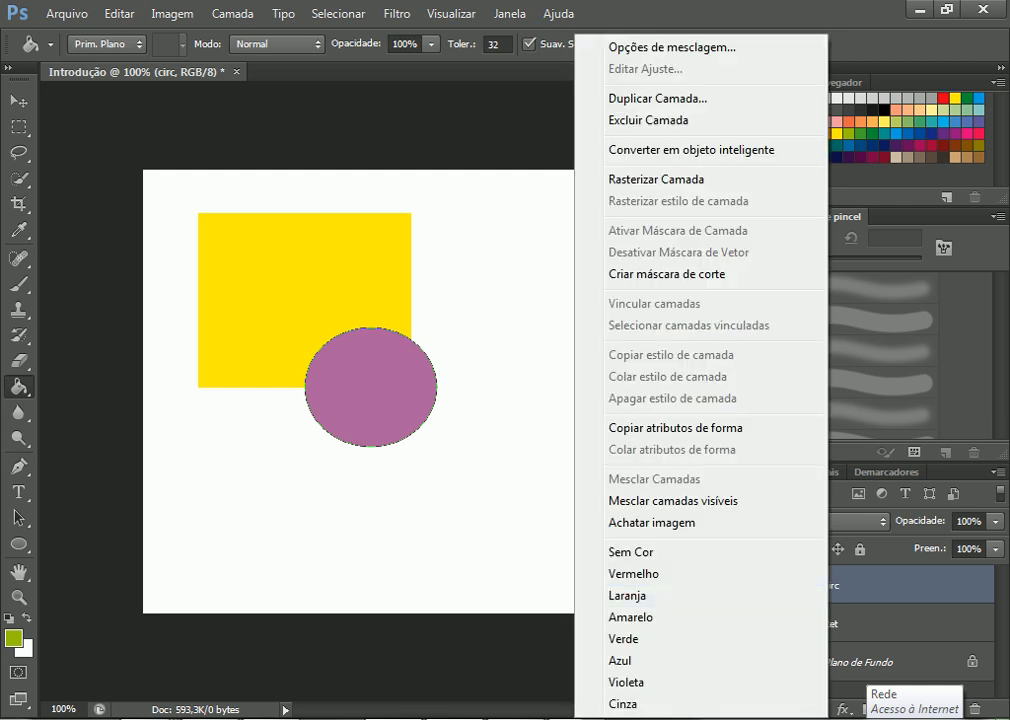
left_click(842, 592)
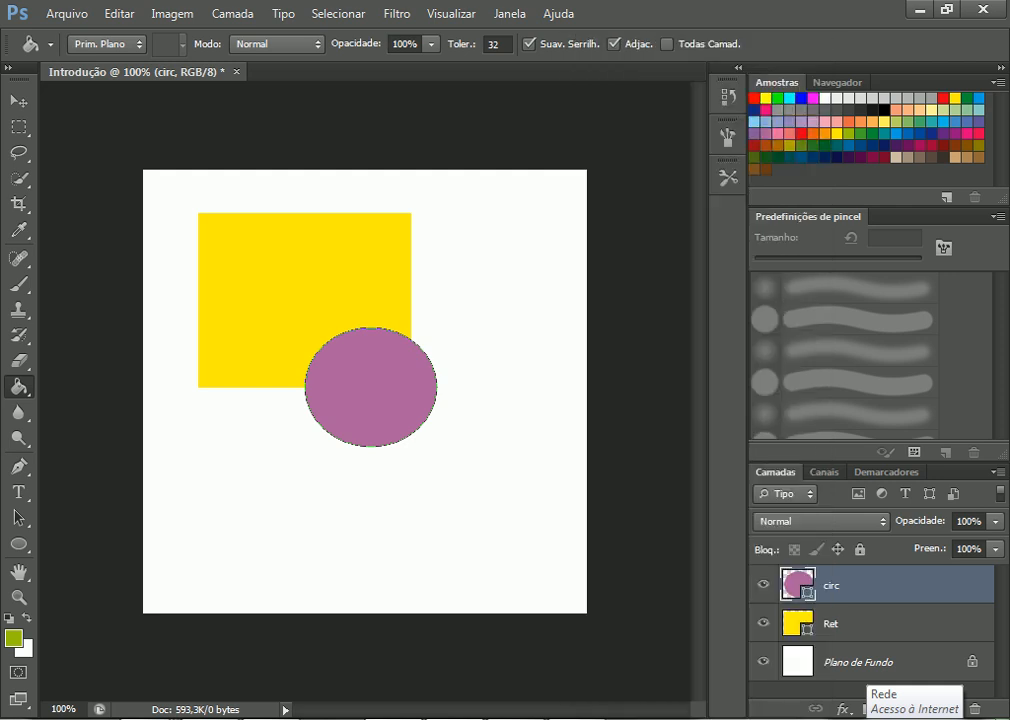
- Rasterize the circ and Ret shape layers so they can be painted with the Paint Bucket tool
right_click(834, 590)
left_click(670, 178)
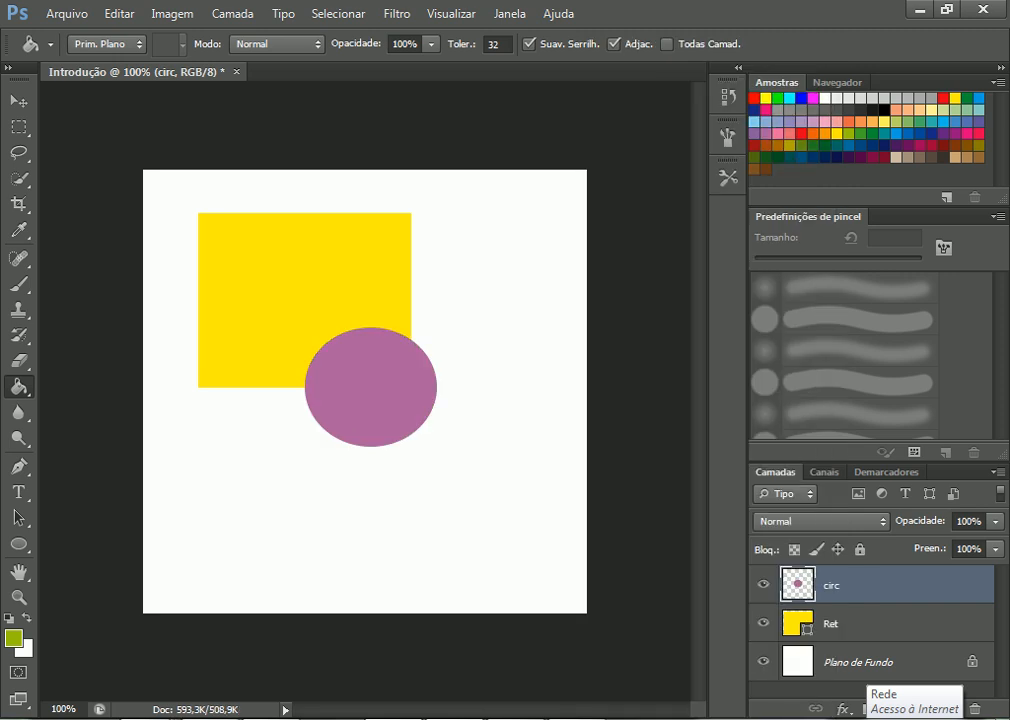
right_click(832, 623)
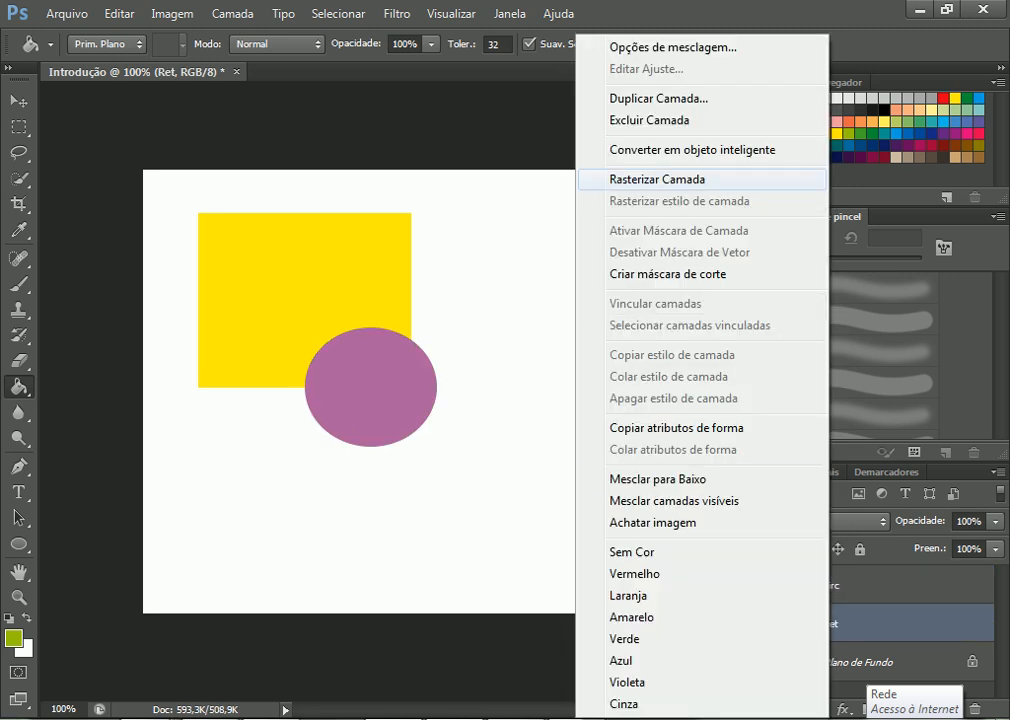
left_click(657, 179)
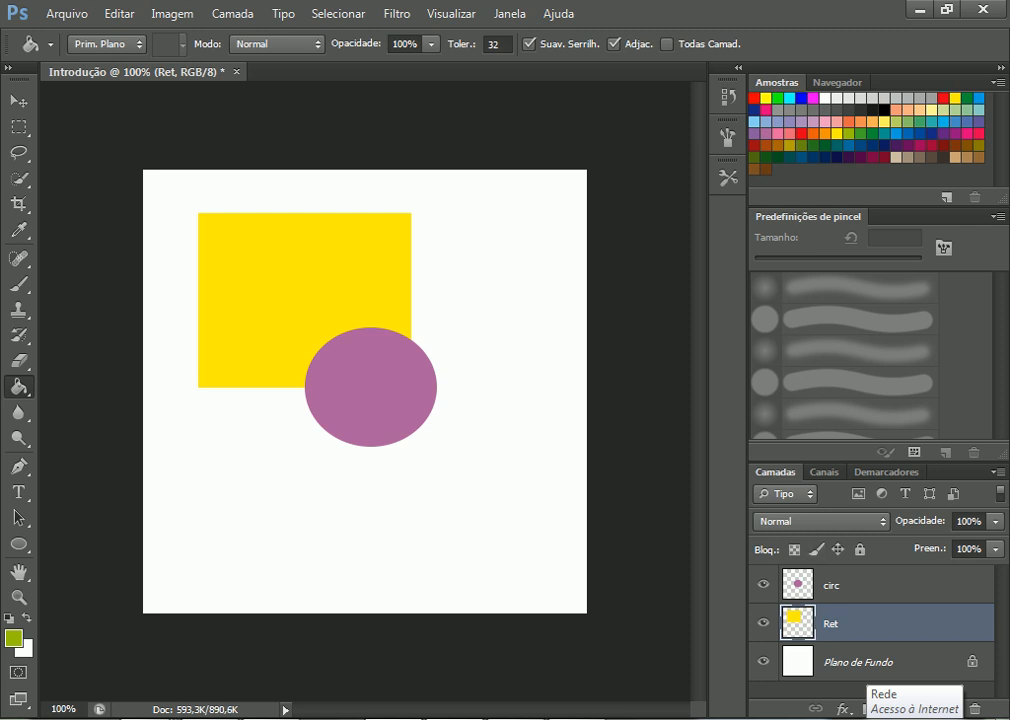
- Fill the empty area of the circ layer with olive green, undo that fill, and hide and reshow the Ret layer
left_click(868, 585)
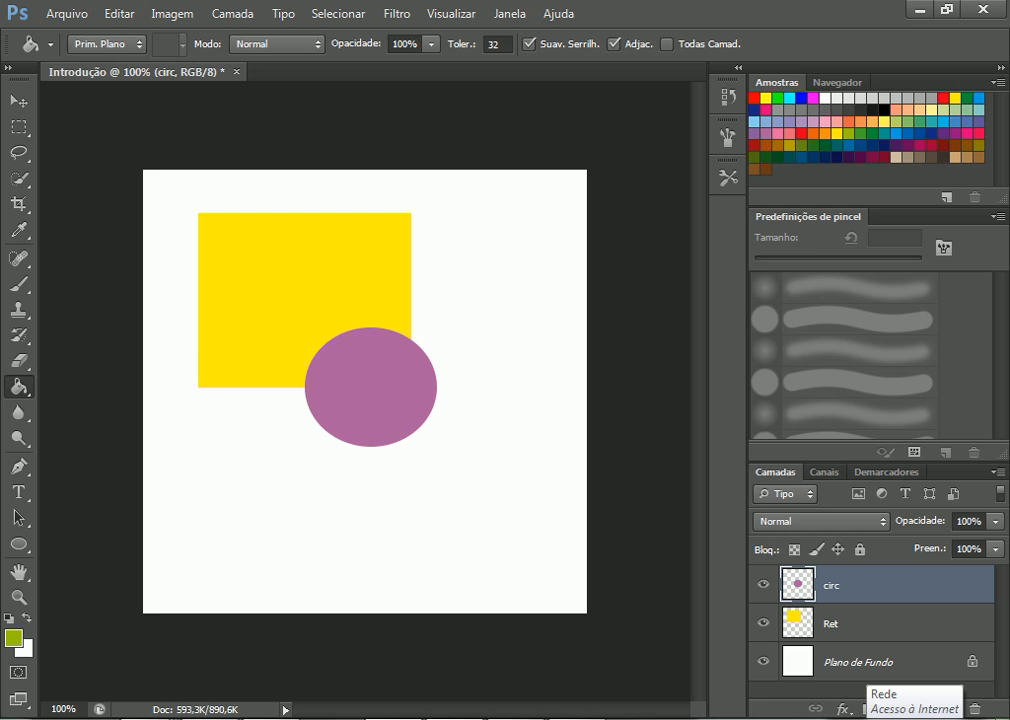
left_click(488, 430)
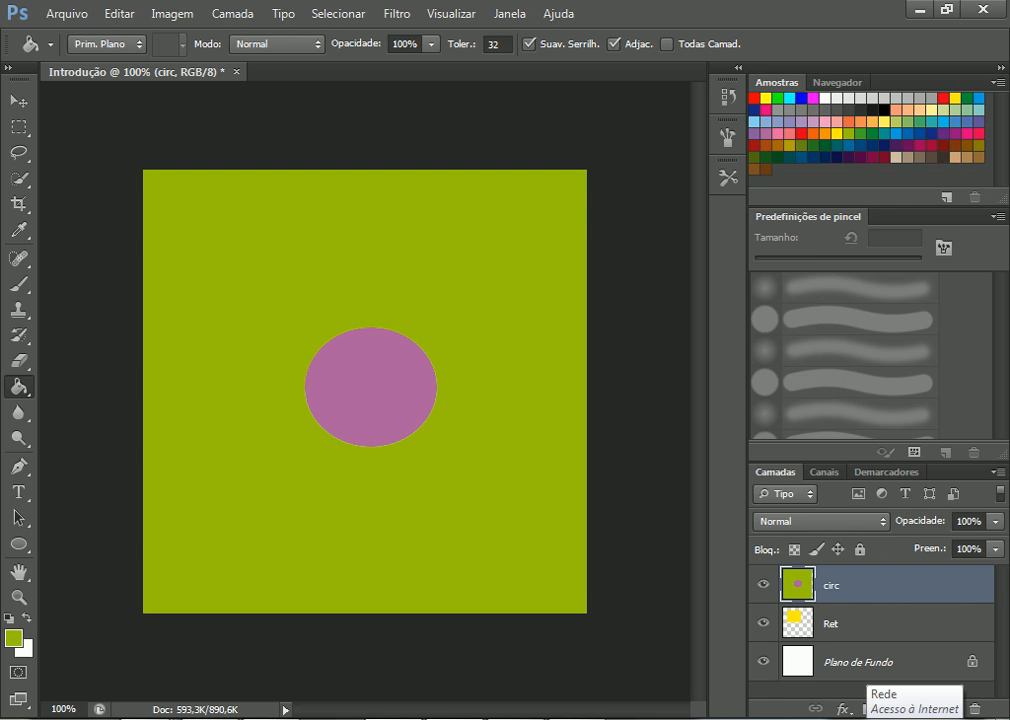
key("ctrl+z")
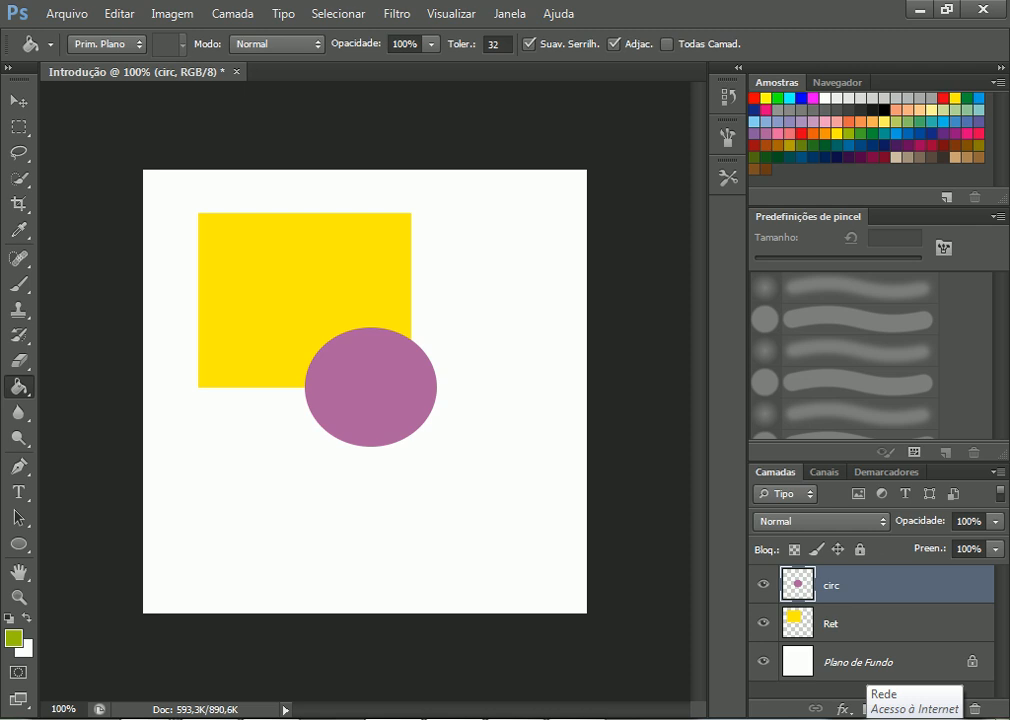
left_click(763, 623)
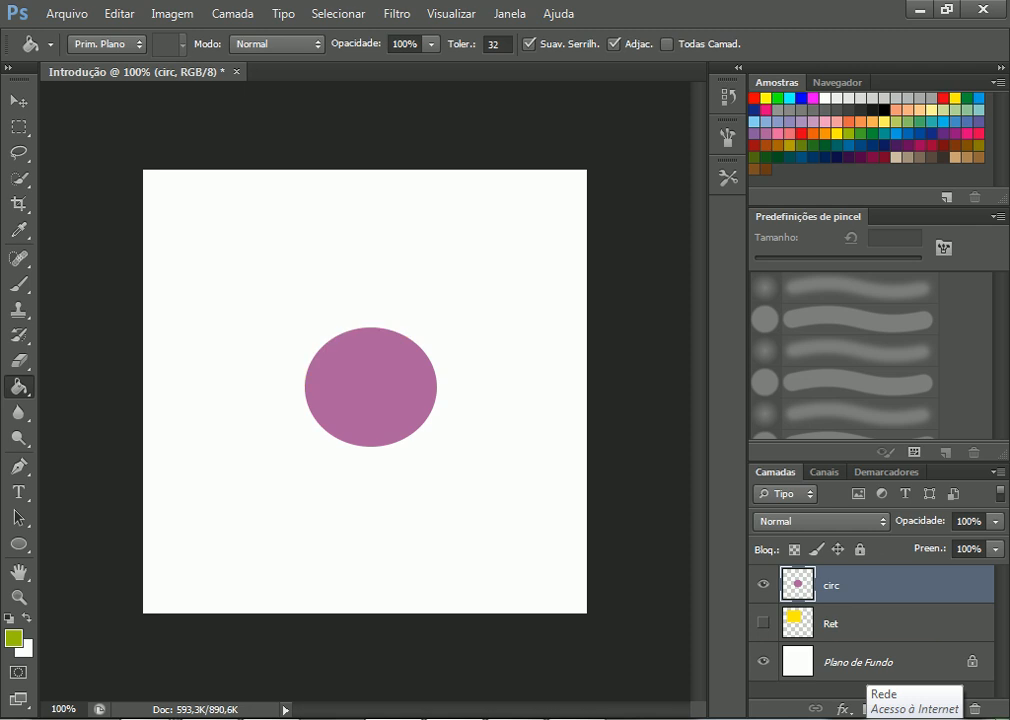
left_click(763, 623)
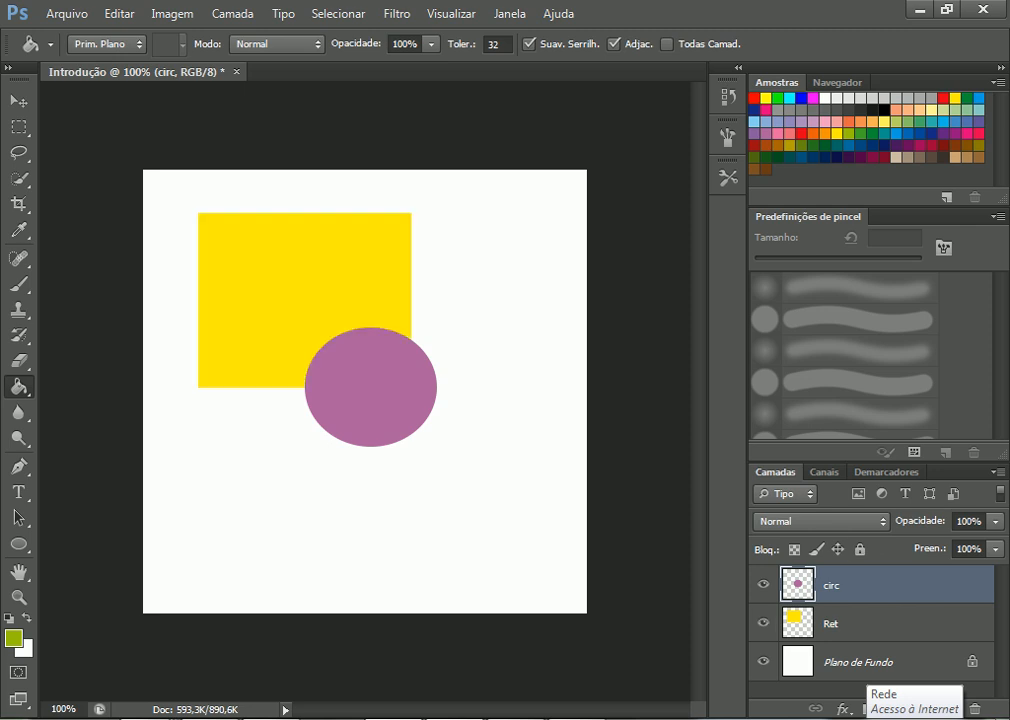
- Fill the yellow rectangle on the Ret layer with olive green using the Paint Bucket tool
left_click(868, 624)
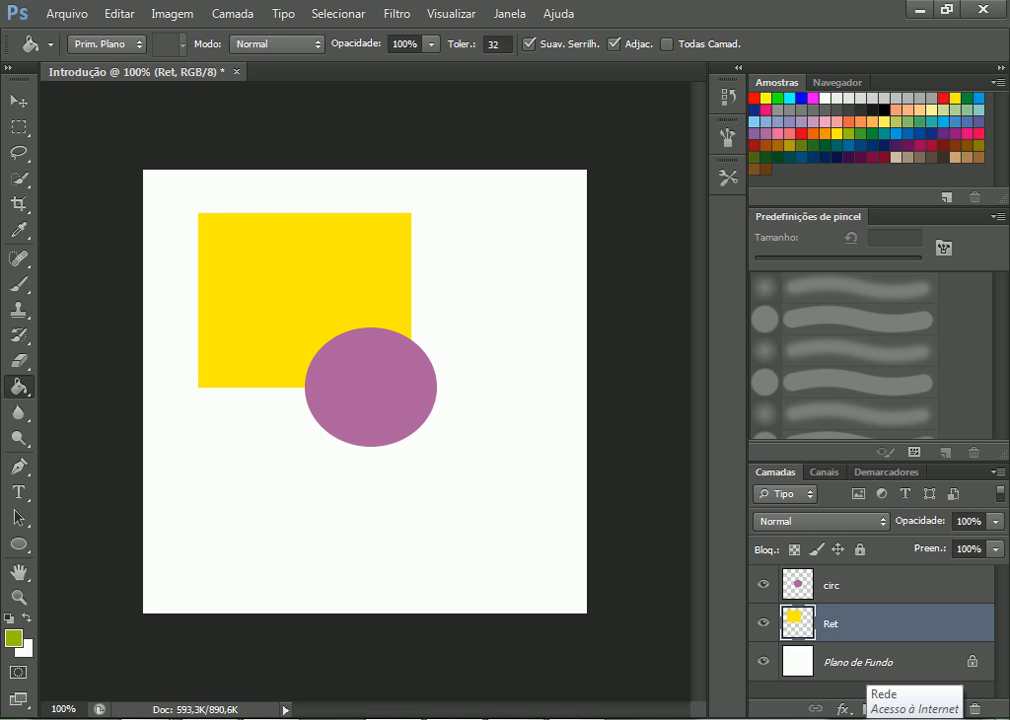
left_click(291, 287)
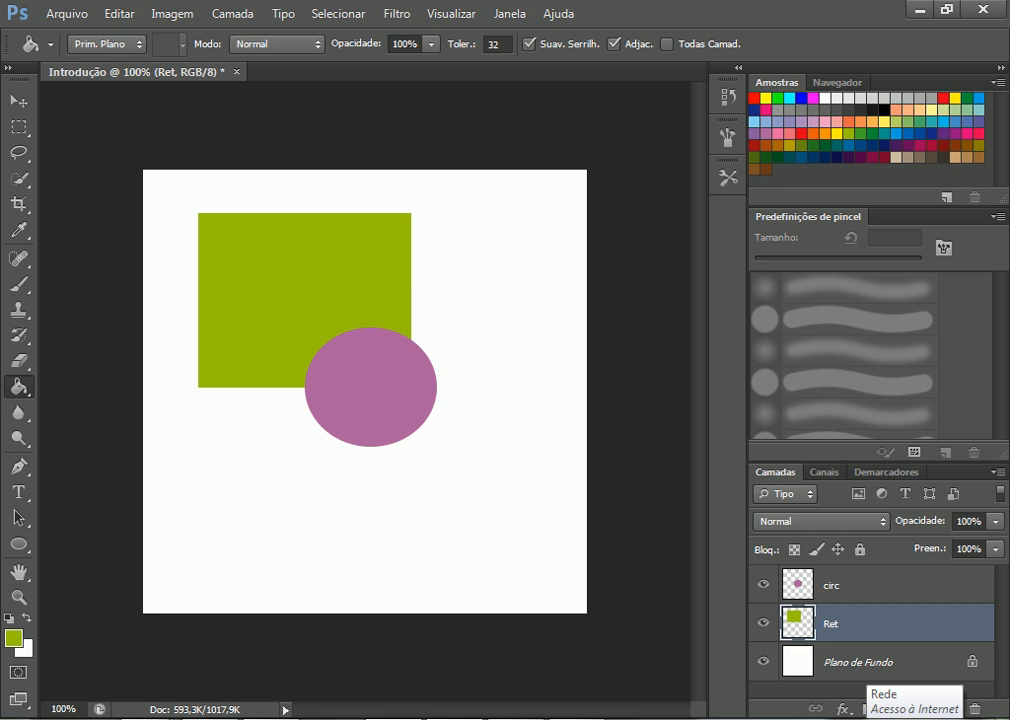
- Set the foreground color to blue #3936d9 and fill the purple ellipse on the circ layer with it using the Paint Bucket tool
left_click(868, 585)
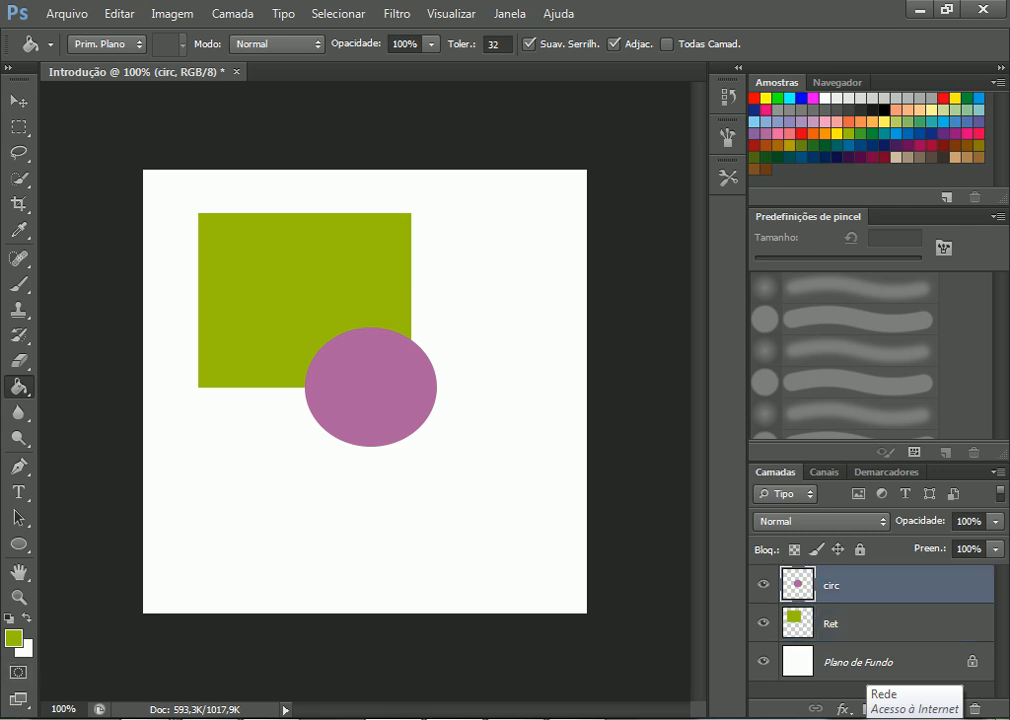
left_click(14, 638)
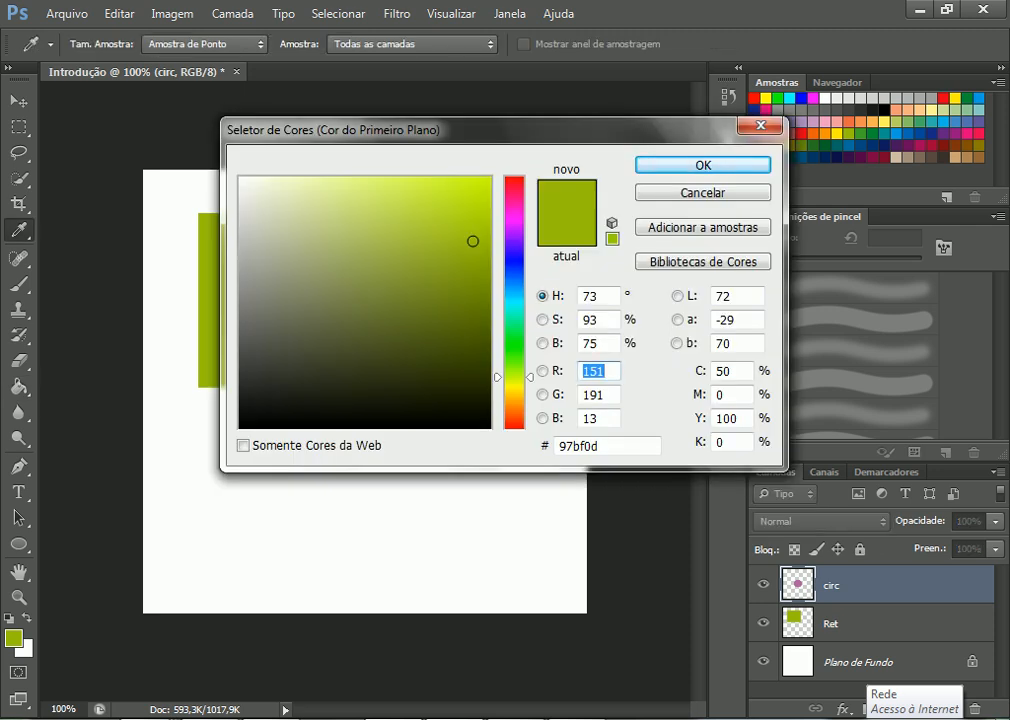
mouse_move(514, 260)
left_mouse_down()
mouse_move(514, 369)
mouse_move(514, 260)
mouse_move(399, 237)
mouse_move(240, 177)
left_mouse_up()
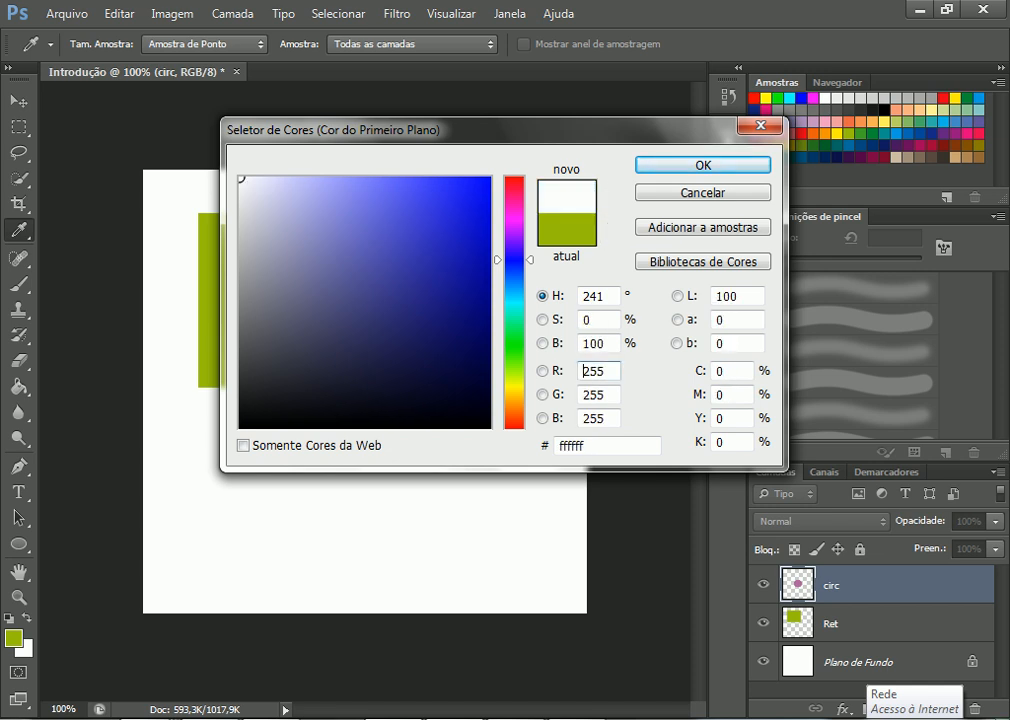
left_click_drag(241, 178, 244, 427)
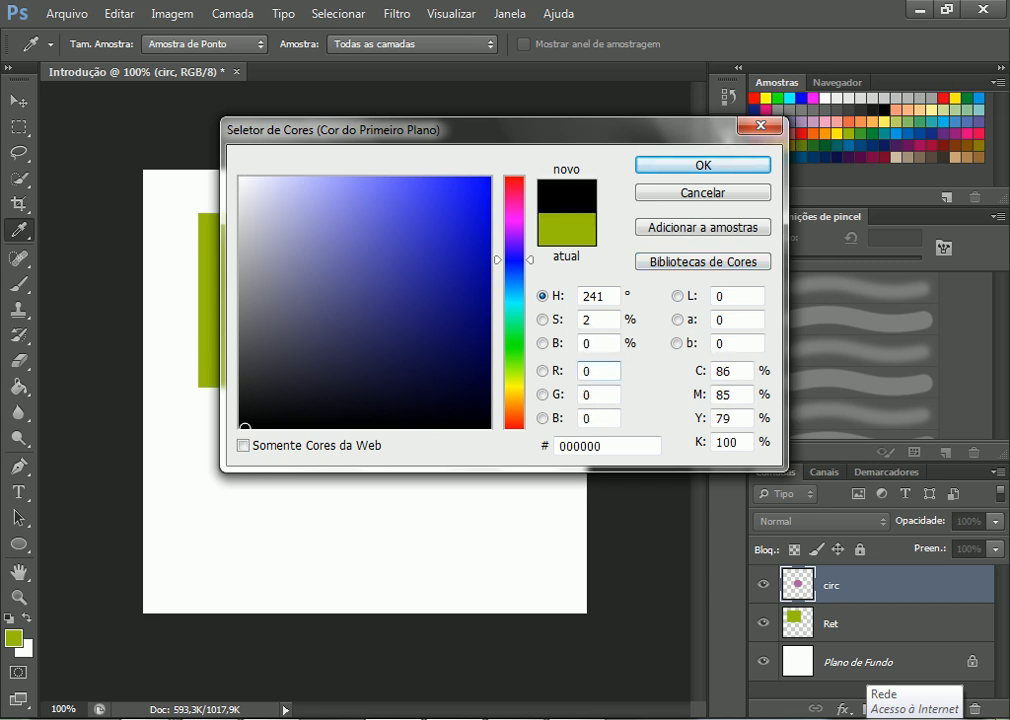
left_click(412, 288)
mouse_move(412, 288)
left_mouse_down()
mouse_move(399, 237)
mouse_move(428, 214)
left_mouse_up()
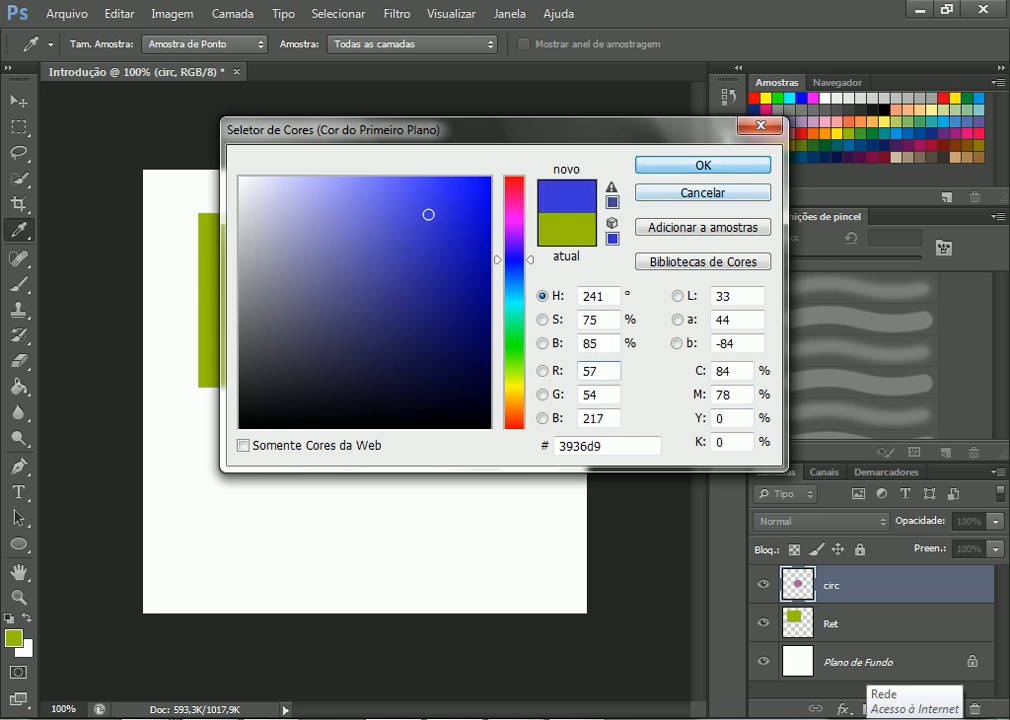
key("Return")
key("g")
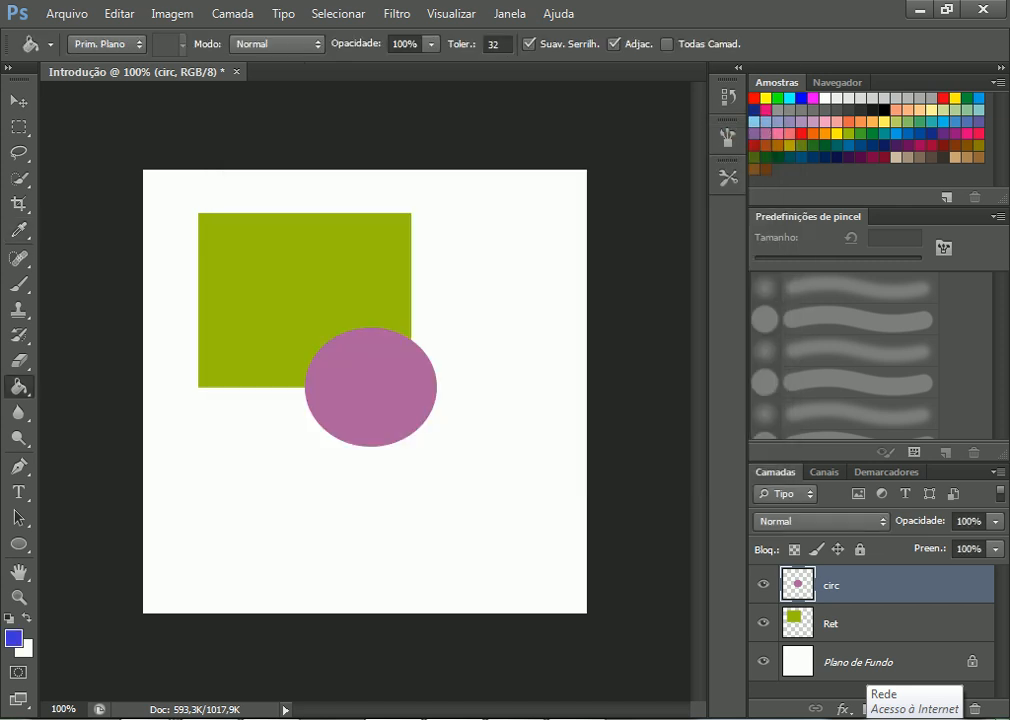
left_click(365, 380)
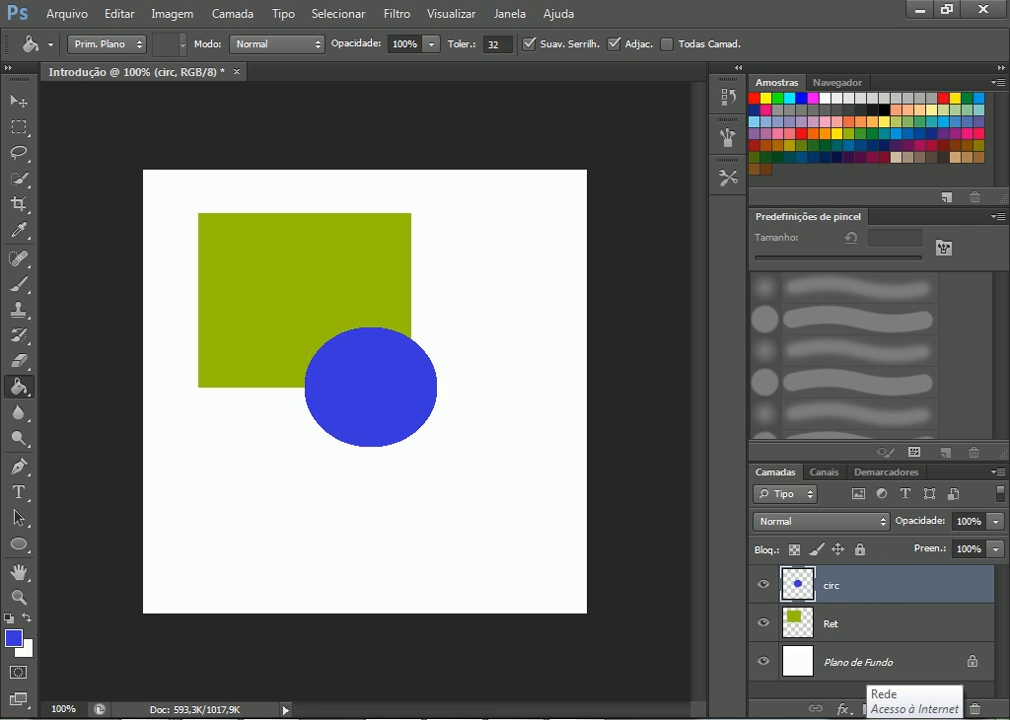
left_click(576, 717)
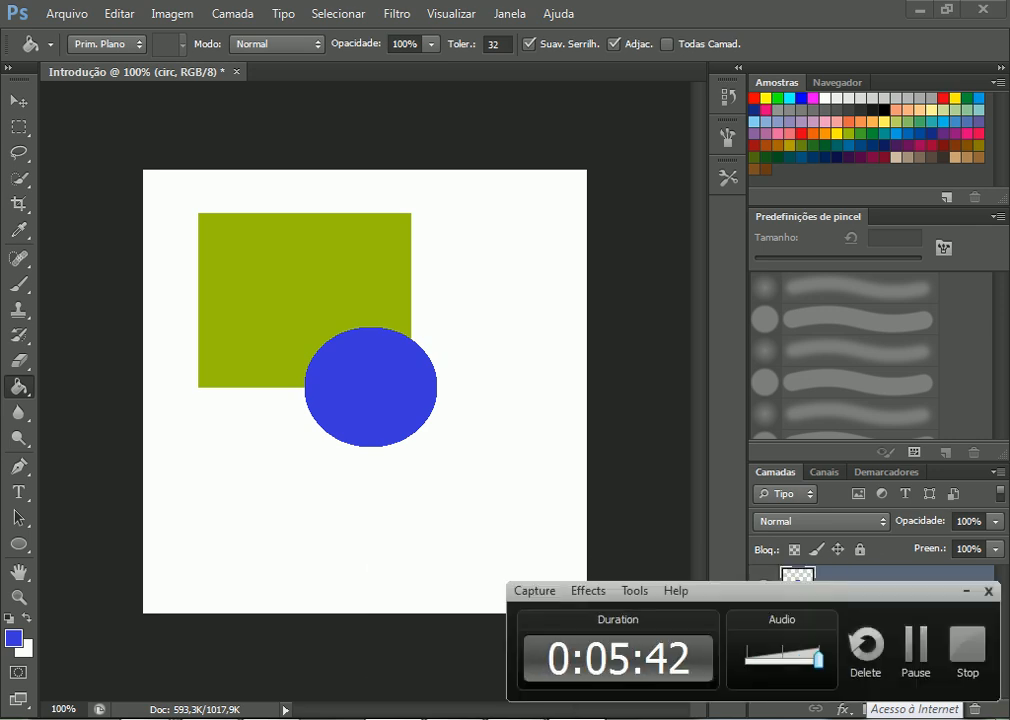